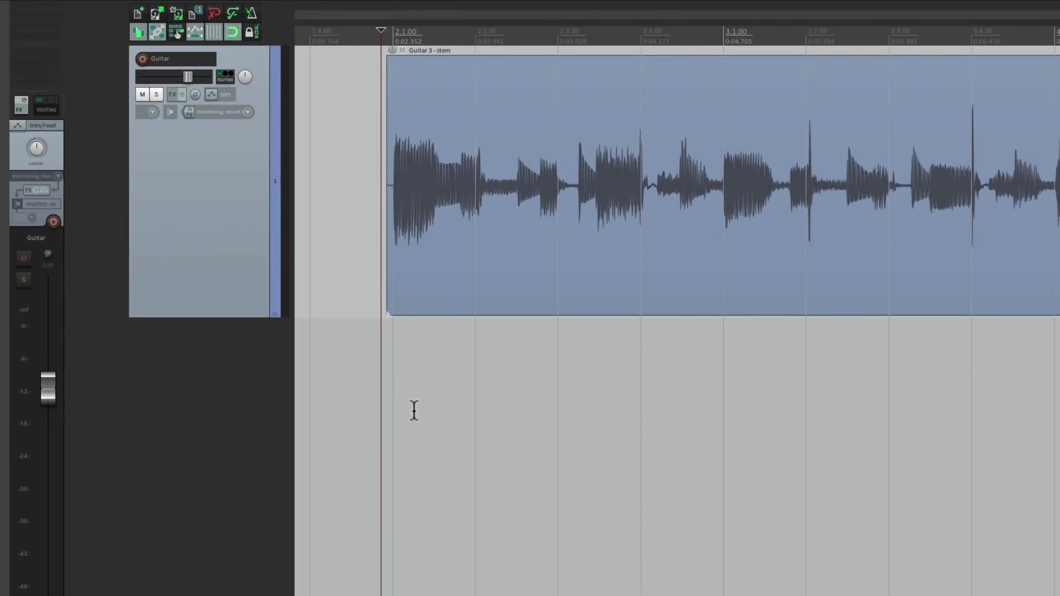
Step: Play back the Guitar track from just before bar 2 and stop it
key(space)
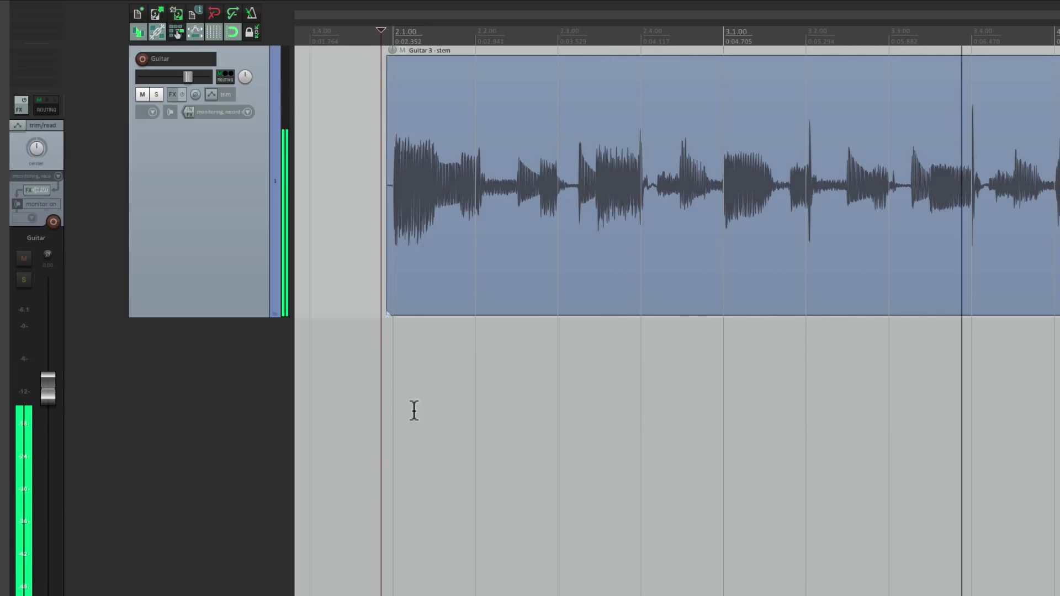
key(space)
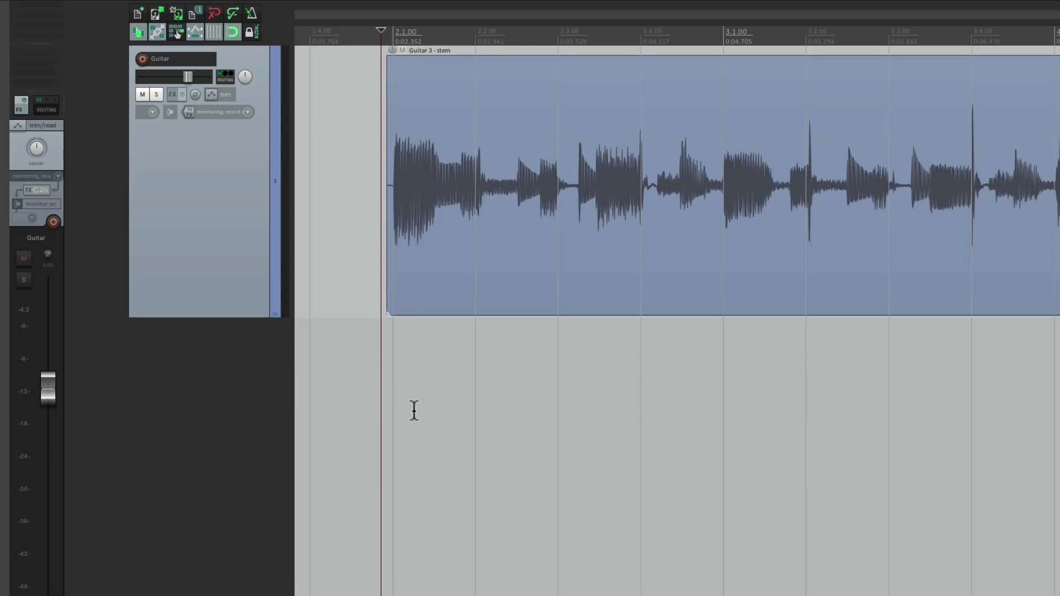
Step: Add a new track below Guitar and create a send to it from the Guitar track
double_click(209, 409)
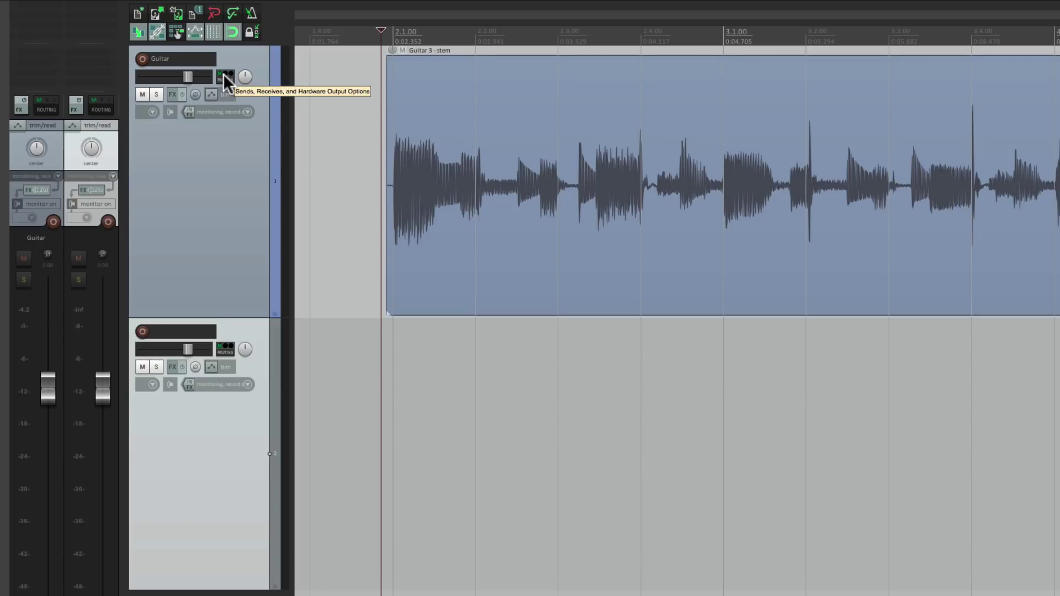
drag(226, 78, 237, 469)
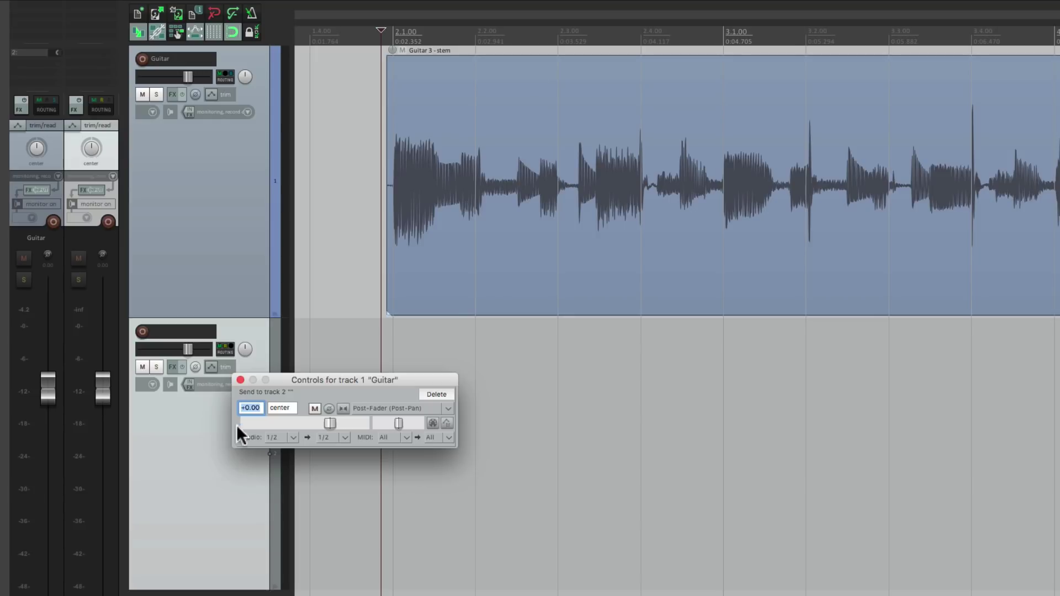
click(240, 380)
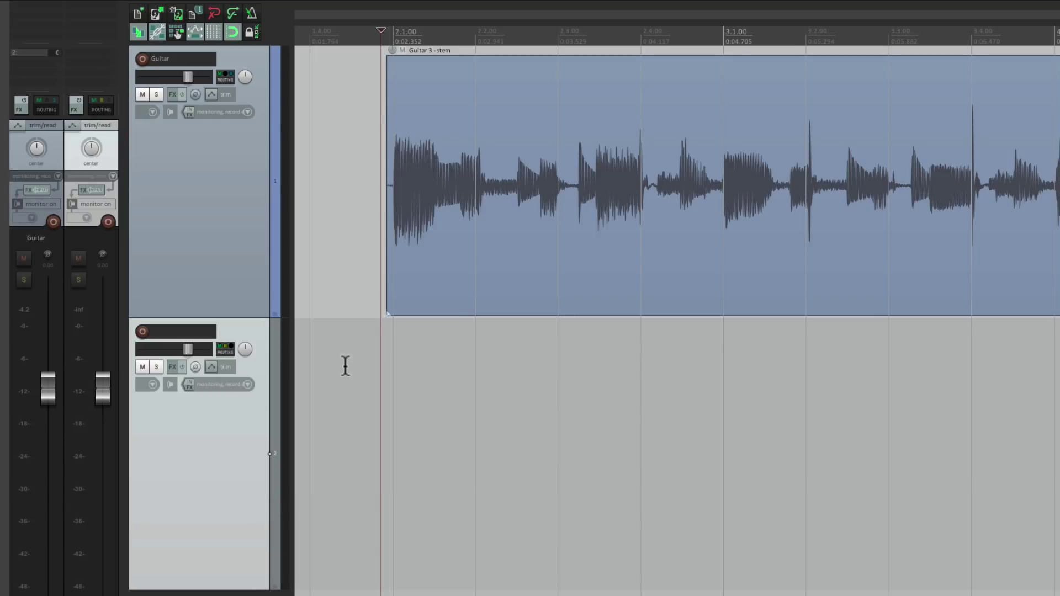
Step: Turn off the Guitar track's master send so its audio reaches the mix only through track 2
click(225, 76)
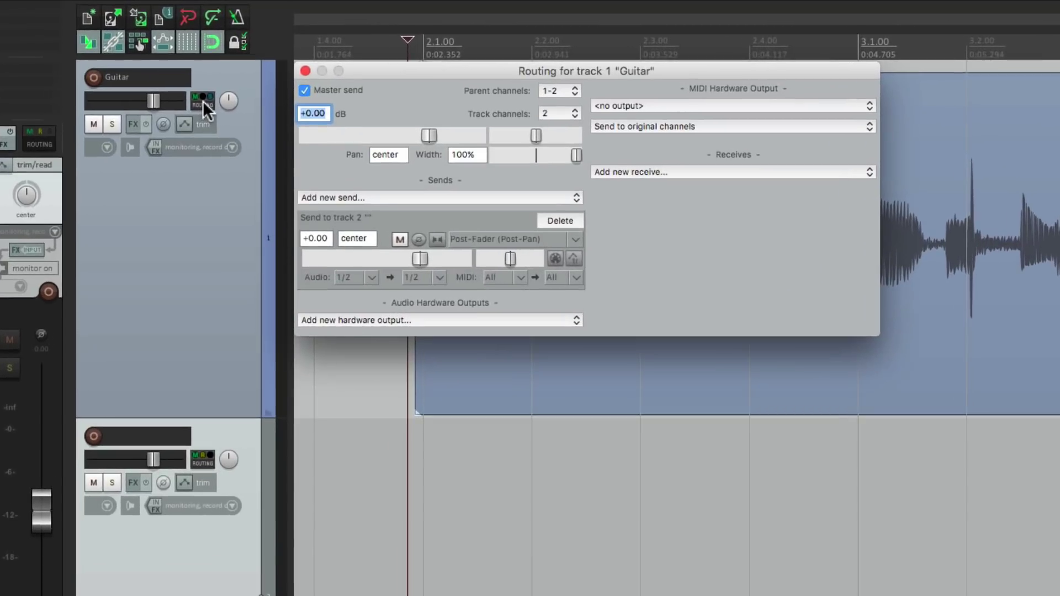
click(306, 88)
click(305, 70)
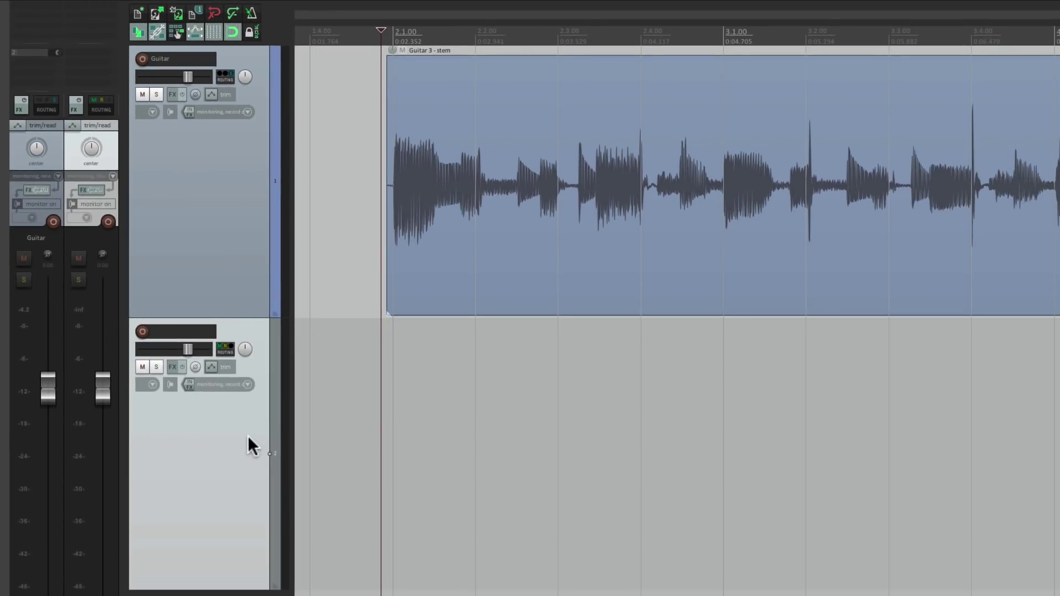
Step: Play the guitar through track 2 and briefly mute that track to check the routing
key(space)
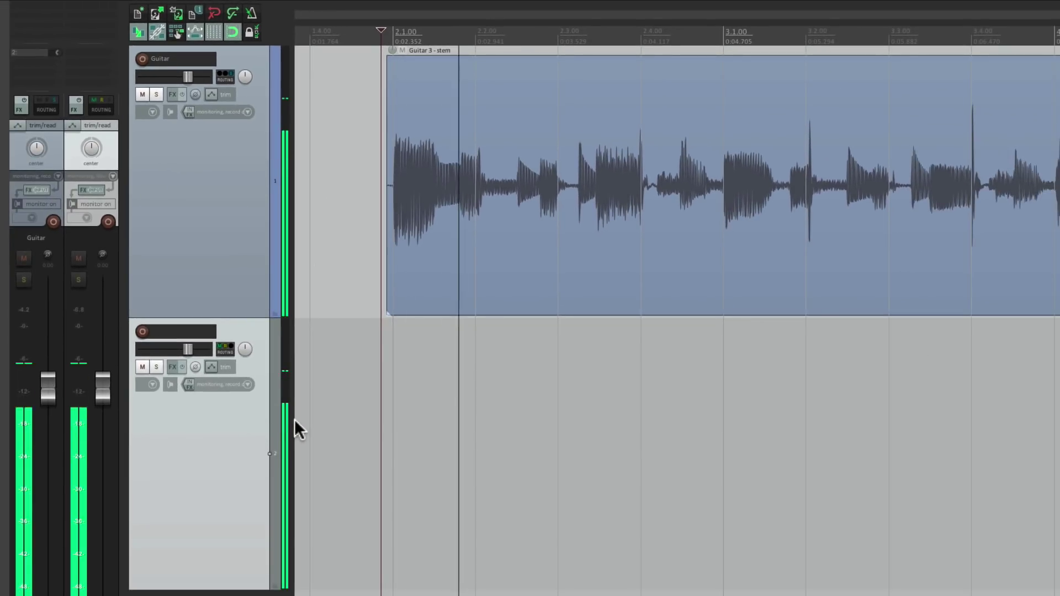
click(143, 365)
click(144, 366)
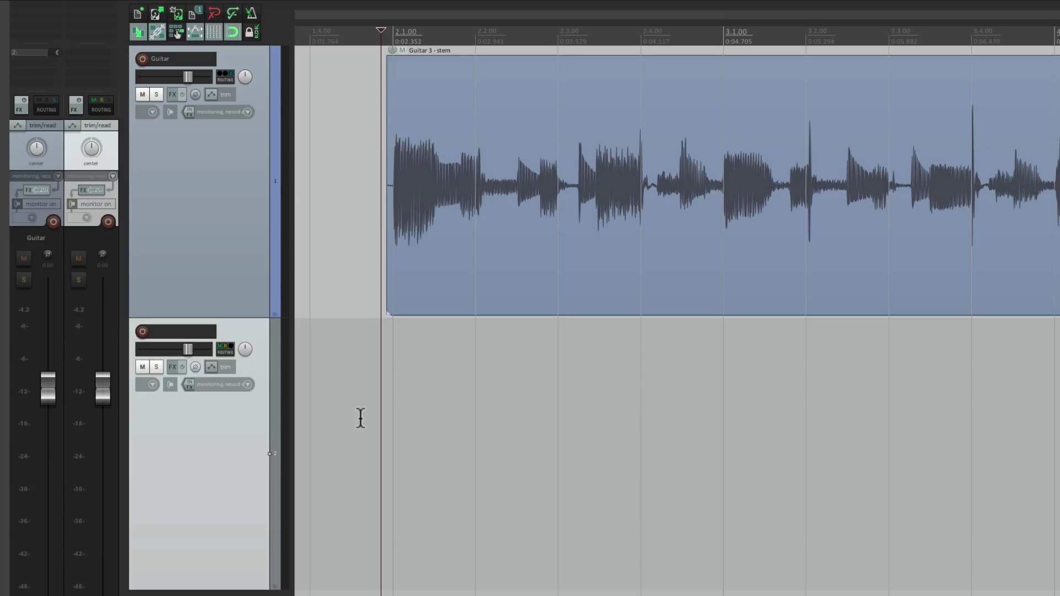
Step: Pan the Guitar track 100% left and play it through the send to track 2
drag(47, 142, 48, 151)
key(space)
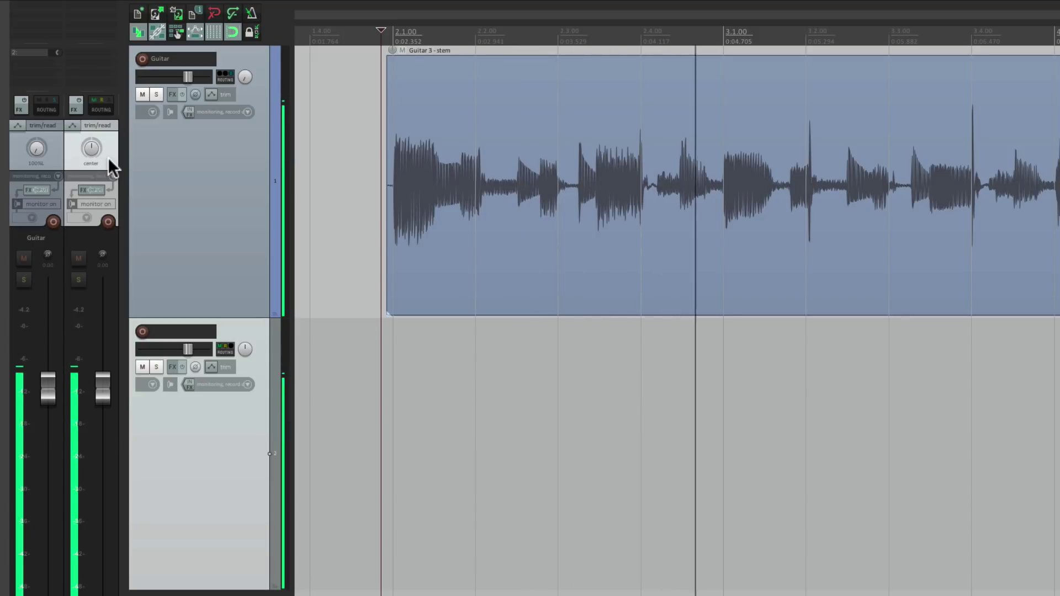
key(space)
Step: Pan the Guitar track 100% right and play it through the send to track 2
drag(34, 145, 34, 124)
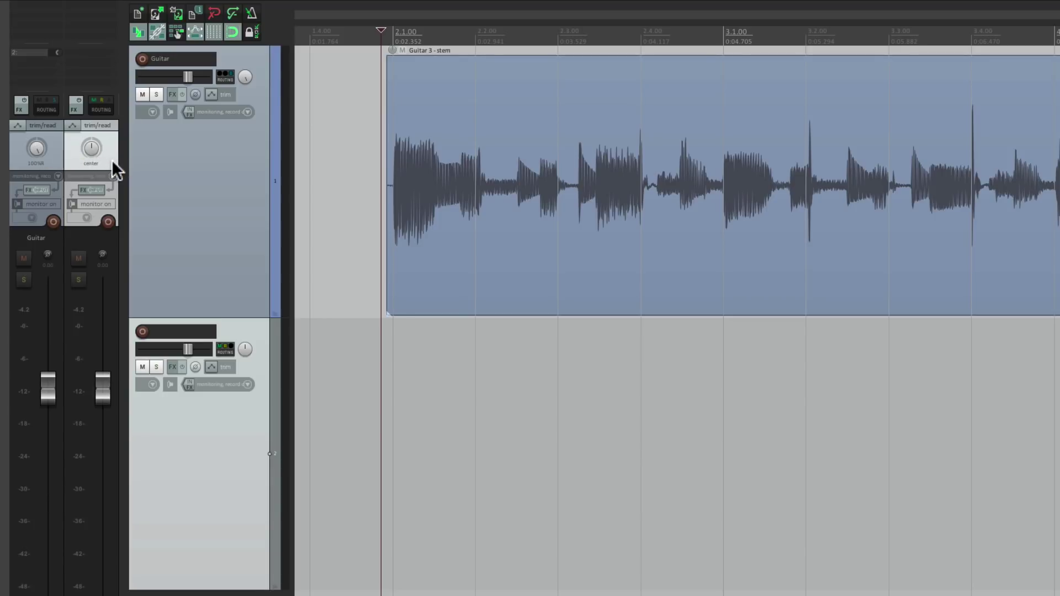
key(space)
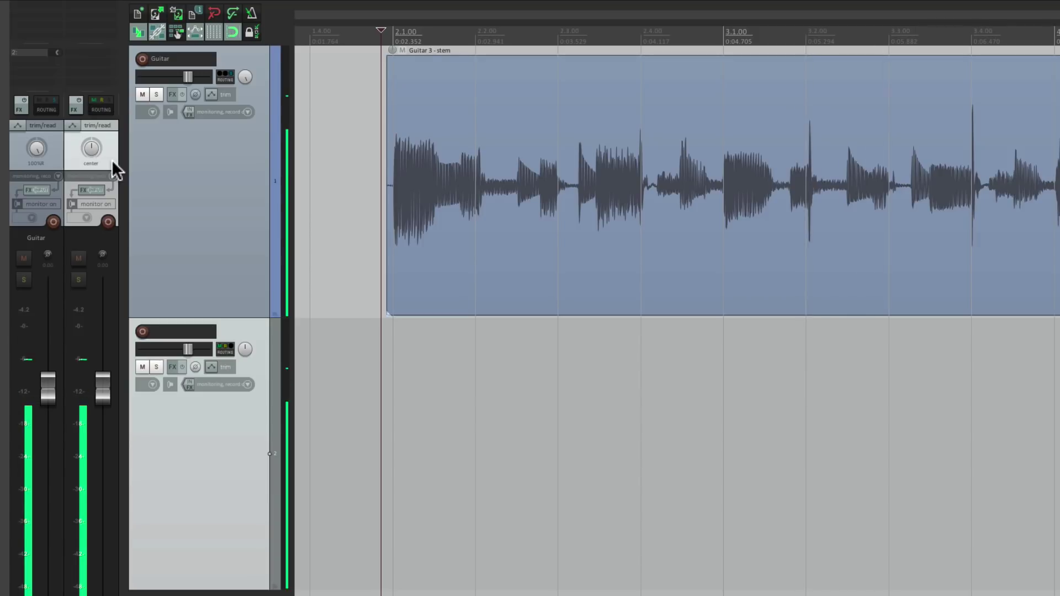
key(space)
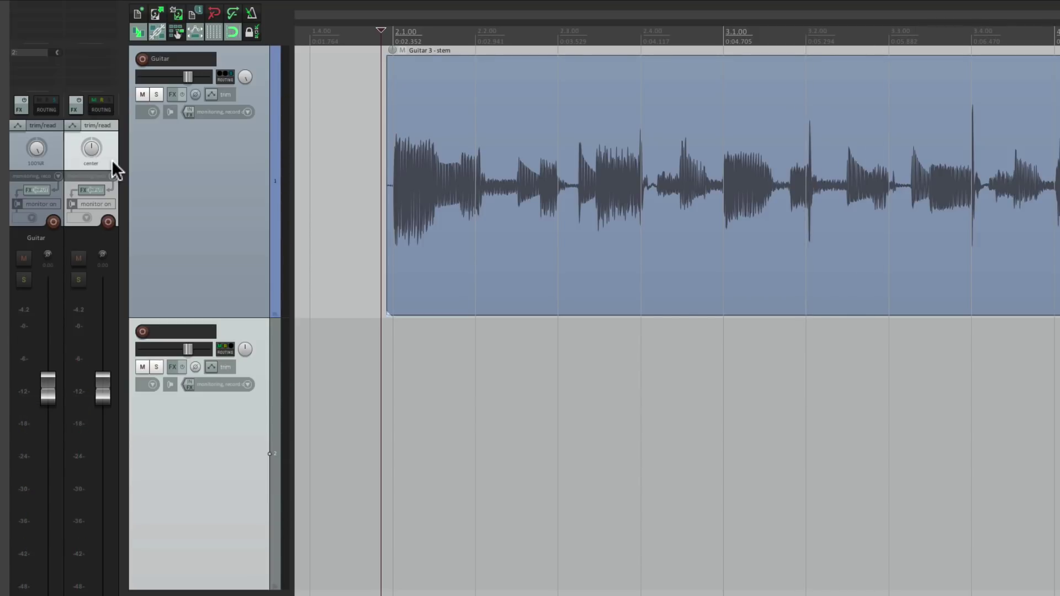
Step: Pan Guitar 100% left and track 2 100% right, and play back the opposed panning
mouse_move(33, 149)
drag(95, 143, 95, 105)
key(space)
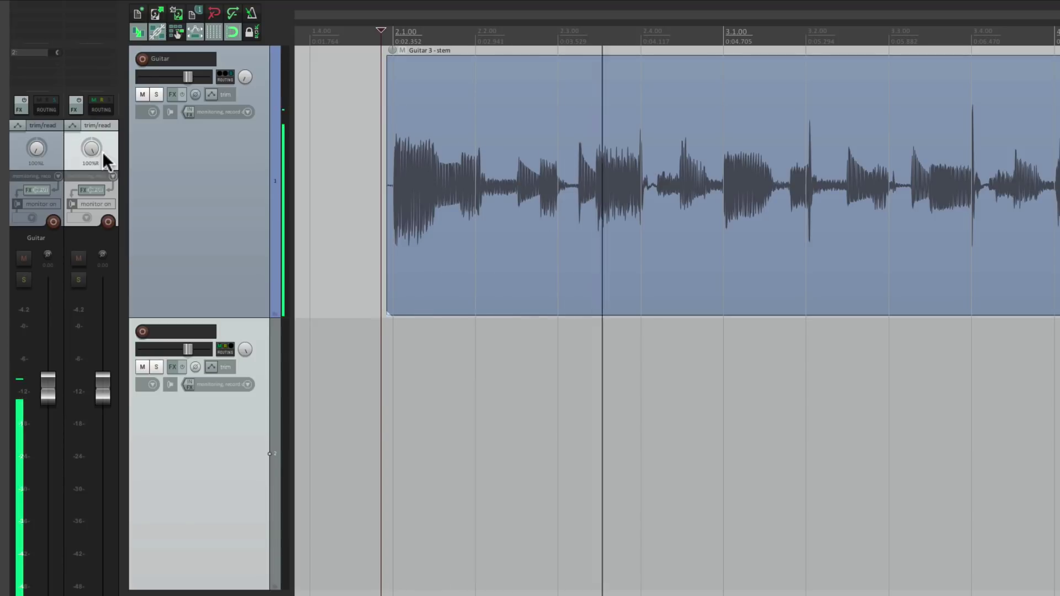
key(space)
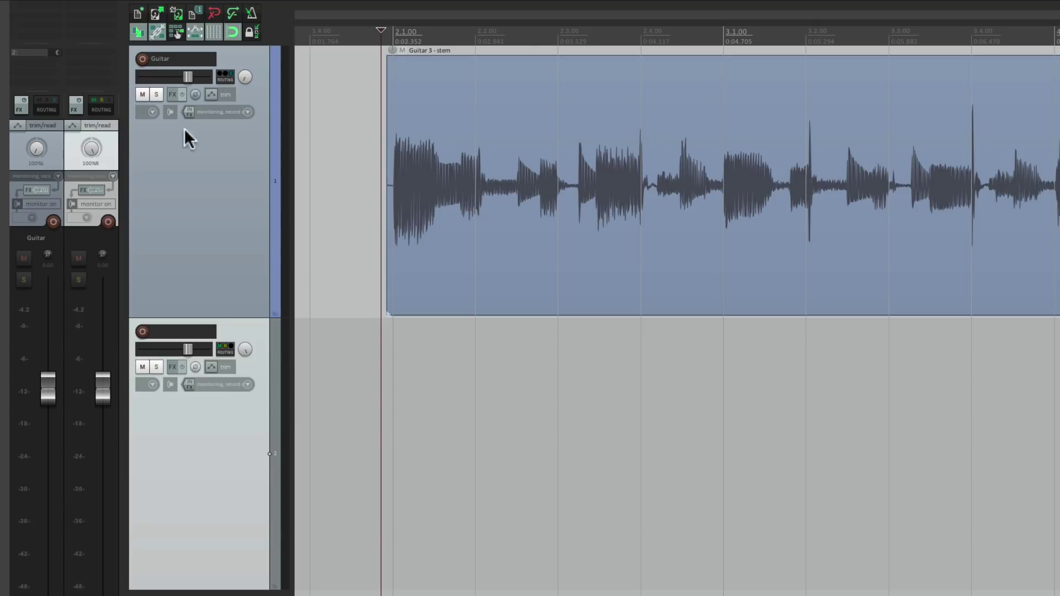
Step: Switch Guitar's send to track 2 to mono and play it back
click(221, 78)
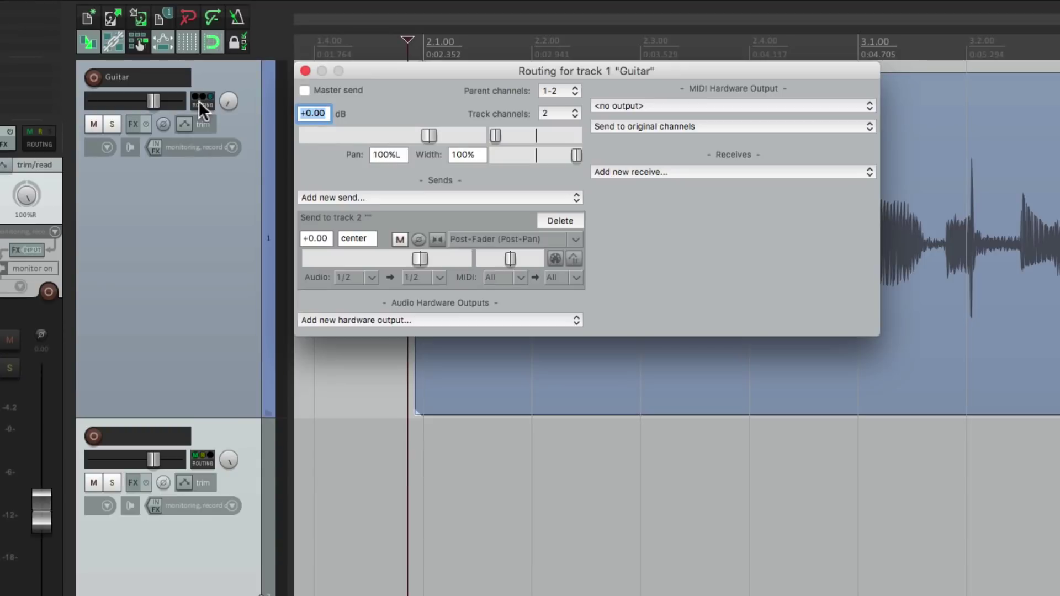
click(437, 239)
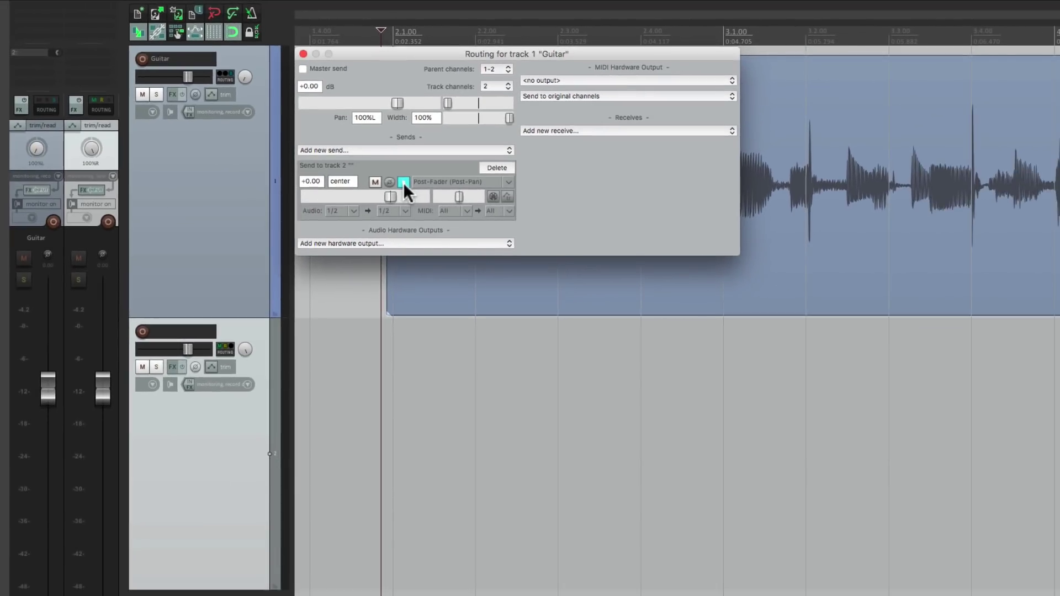
key(space)
Step: Audition the mono send with track 2 panned 100% left, and reset track 2's pan to center
drag(92, 146, 92, 198)
key(space)
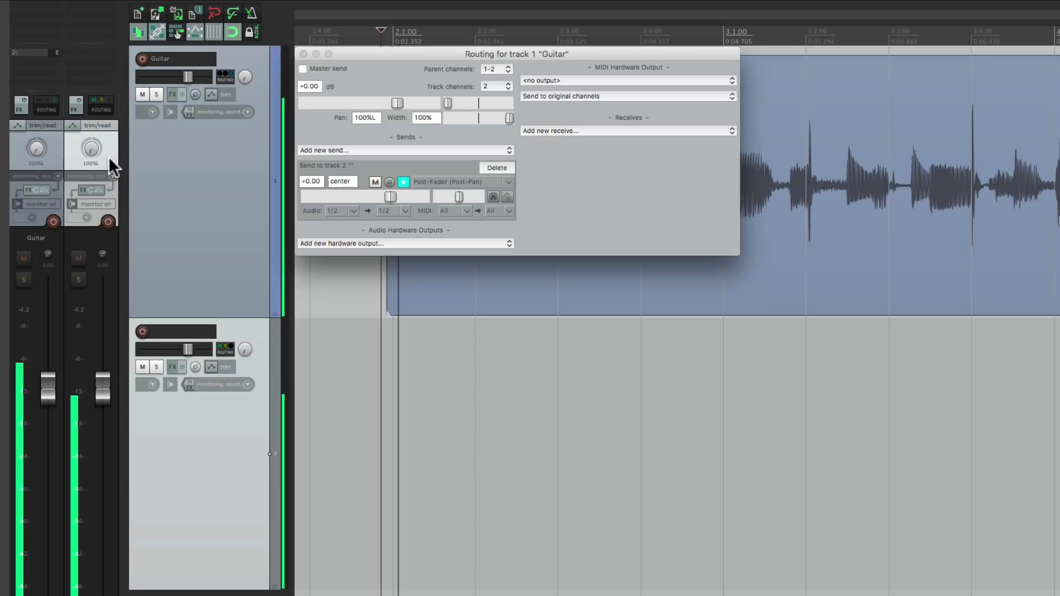
double_click(89, 152)
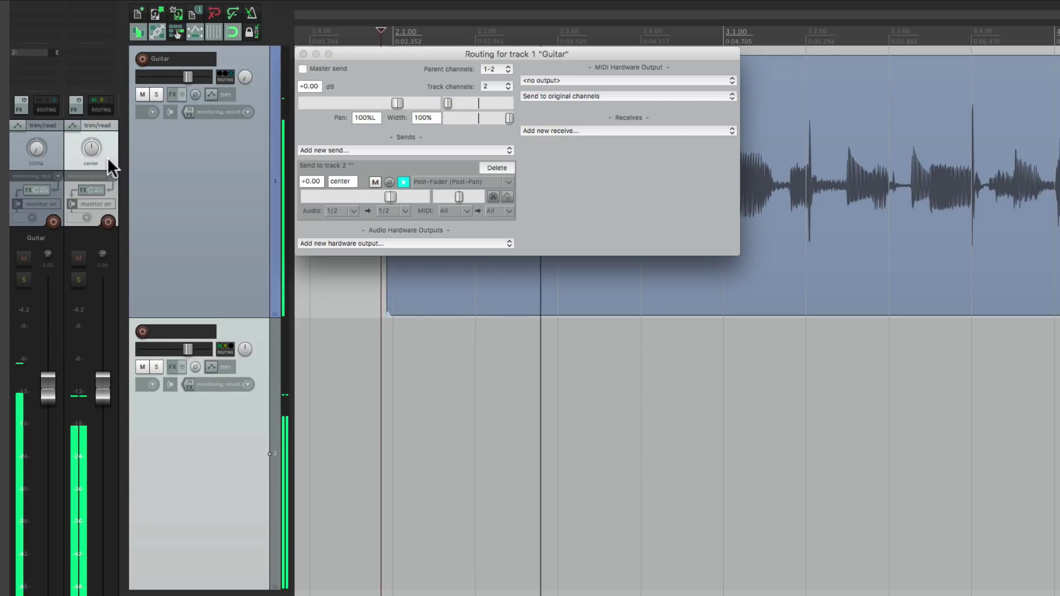
key(space)
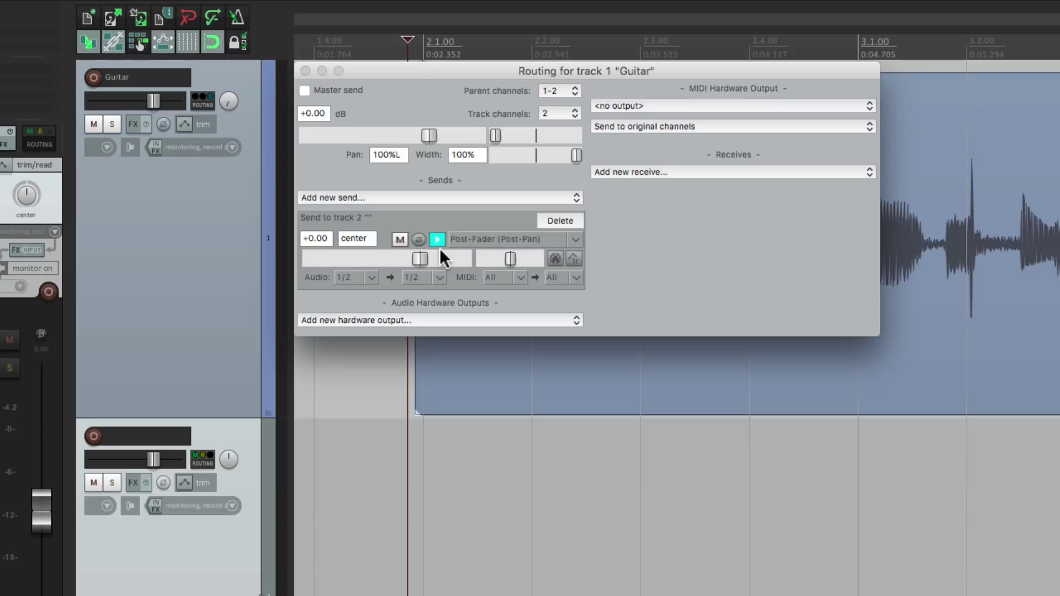
Step: Switch Guitar's send to track 2 back to stereo and turn on Guitar's master send
click(434, 240)
click(304, 90)
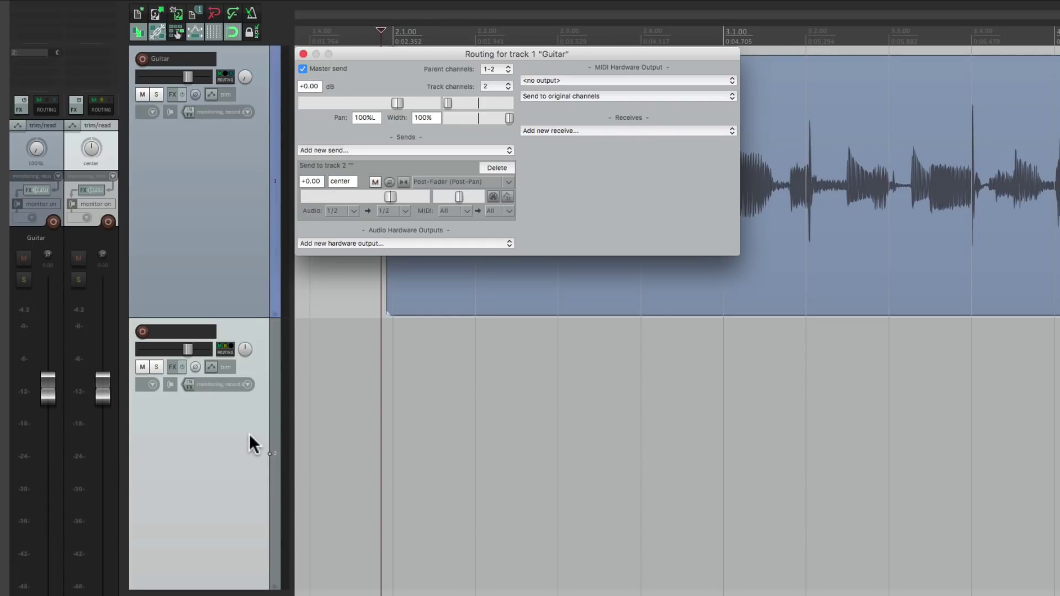
Step: Add the Cockos ReaVerbate reverb effect to track 2
click(172, 367)
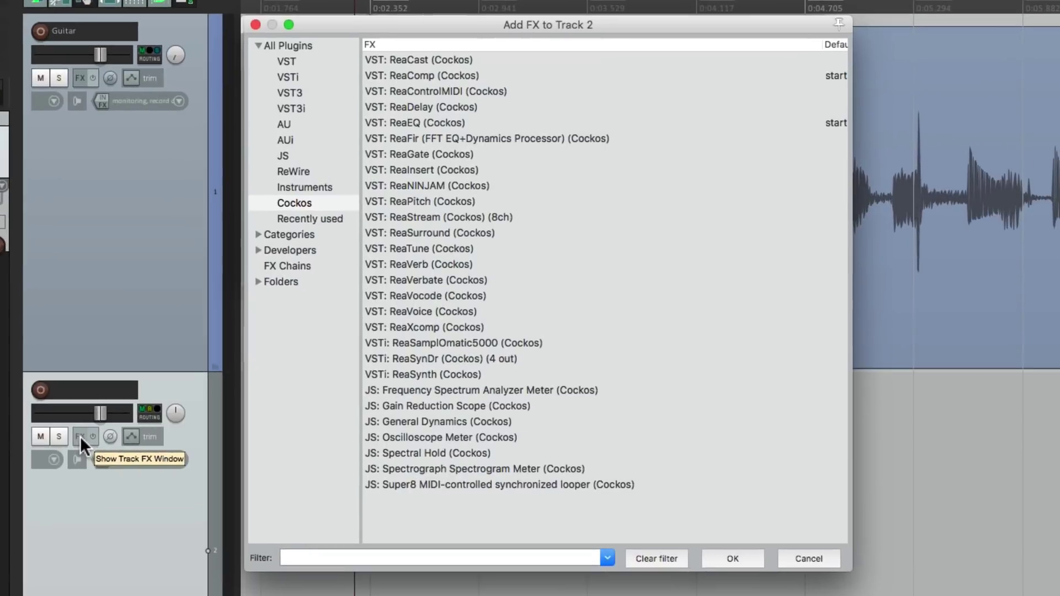
click(455, 280)
double_click(455, 280)
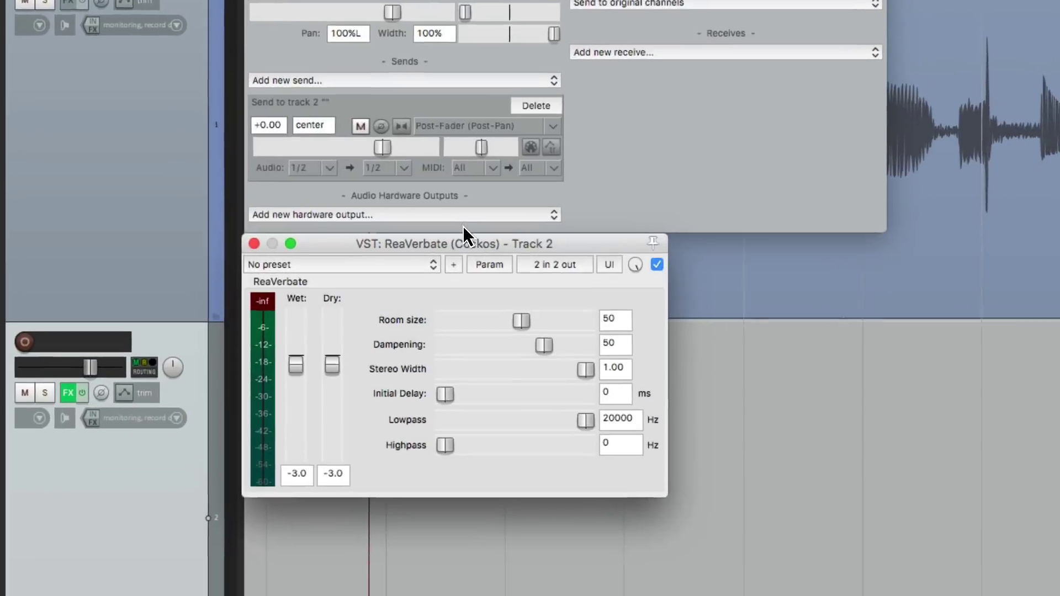
Step: Set ReaVerbate's room size to 91, its dry level to -inf and its wet level to +0.0
drag(563, 246, 608, 257)
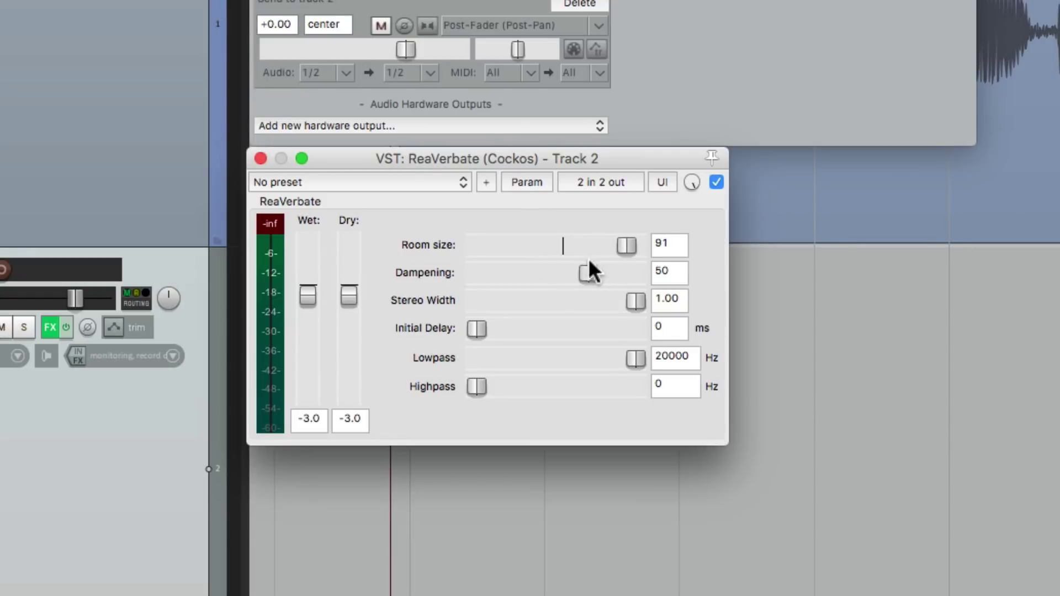
drag(350, 292, 377, 463)
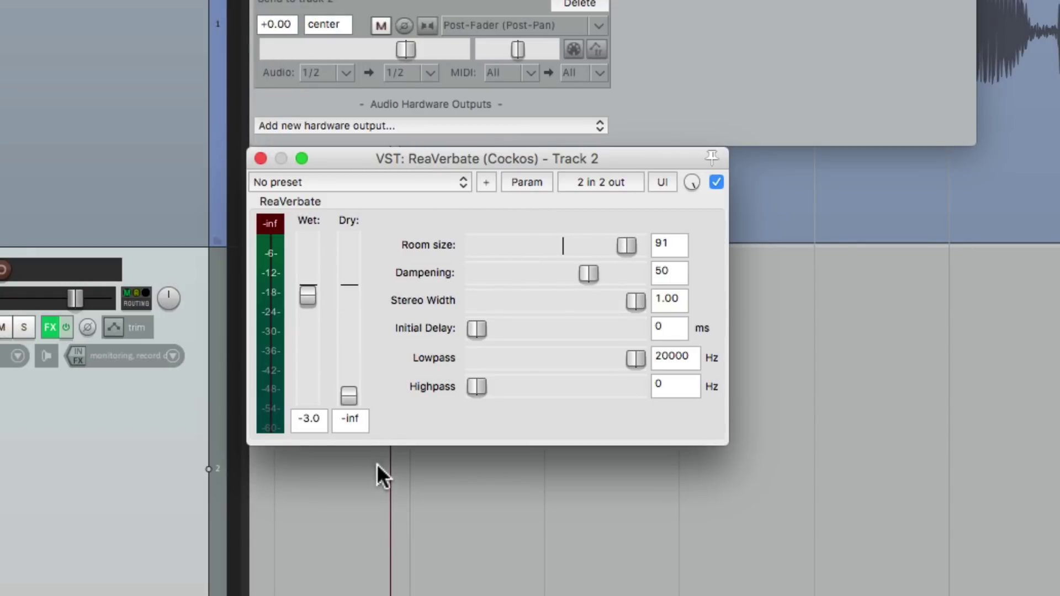
double_click(307, 295)
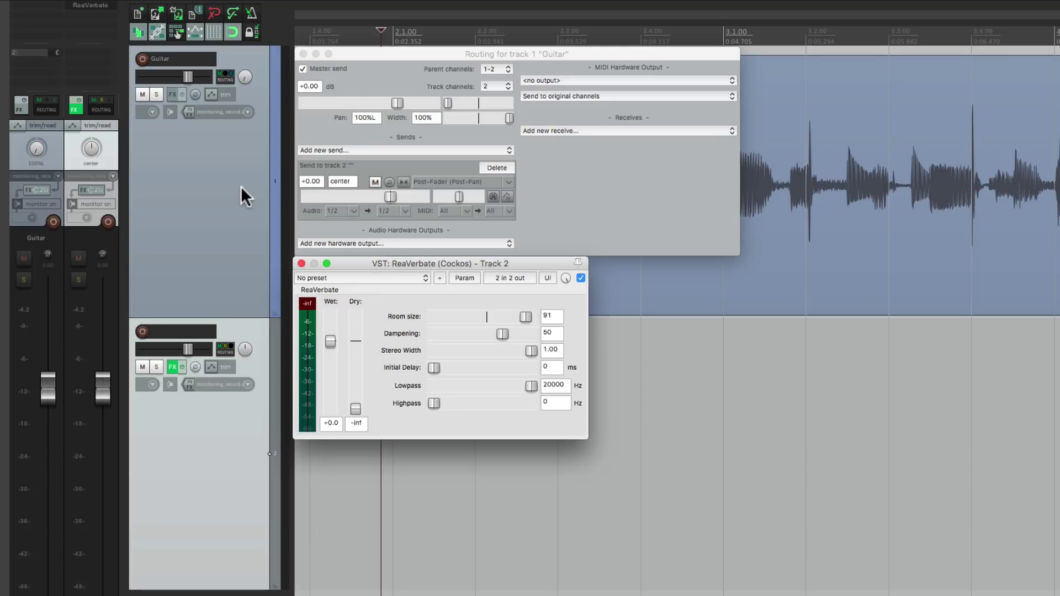
Step: Reset Guitar's pan to center, lower its send to track 2 to -9.36 dB, and play the reverb
click(233, 468)
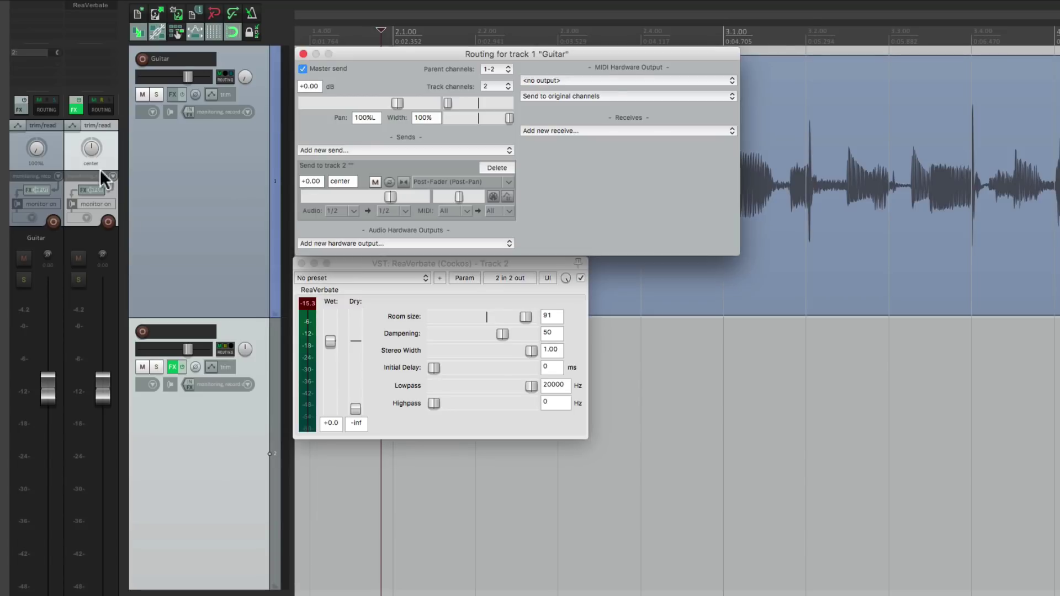
double_click(41, 148)
drag(392, 190, 370, 193)
key(space)
click(205, 446)
Step: Play the stereo reverb send with Guitar panned 100% left, and again with Guitar panned 100% right
mouse_move(32, 148)
mouse_down()
mouse_move(32, 182)
mouse_move(32, 149)
mouse_up()
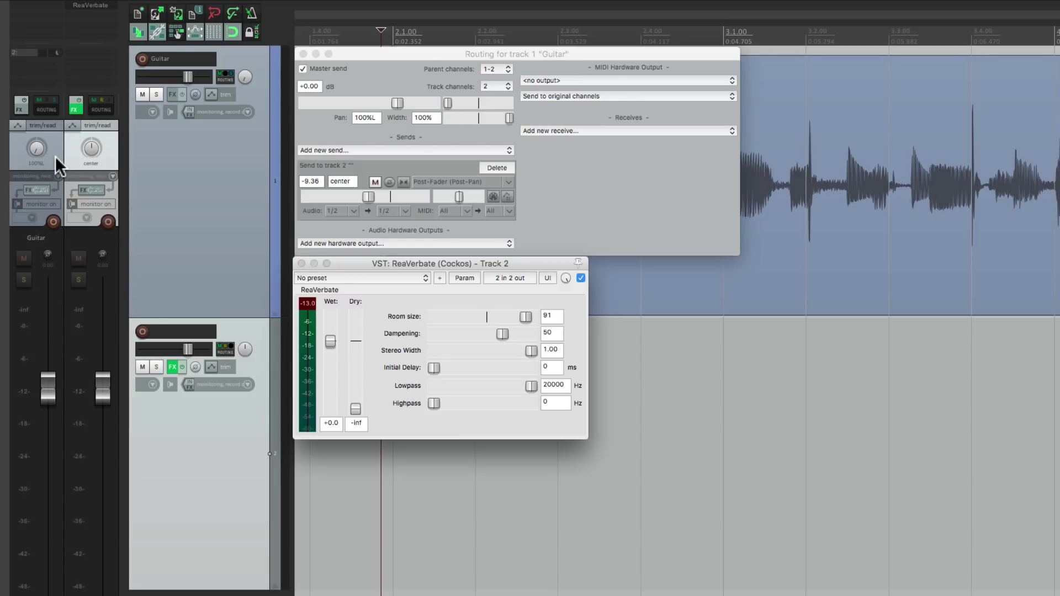
key(space)
drag(35, 145, 35, 117)
key(space)
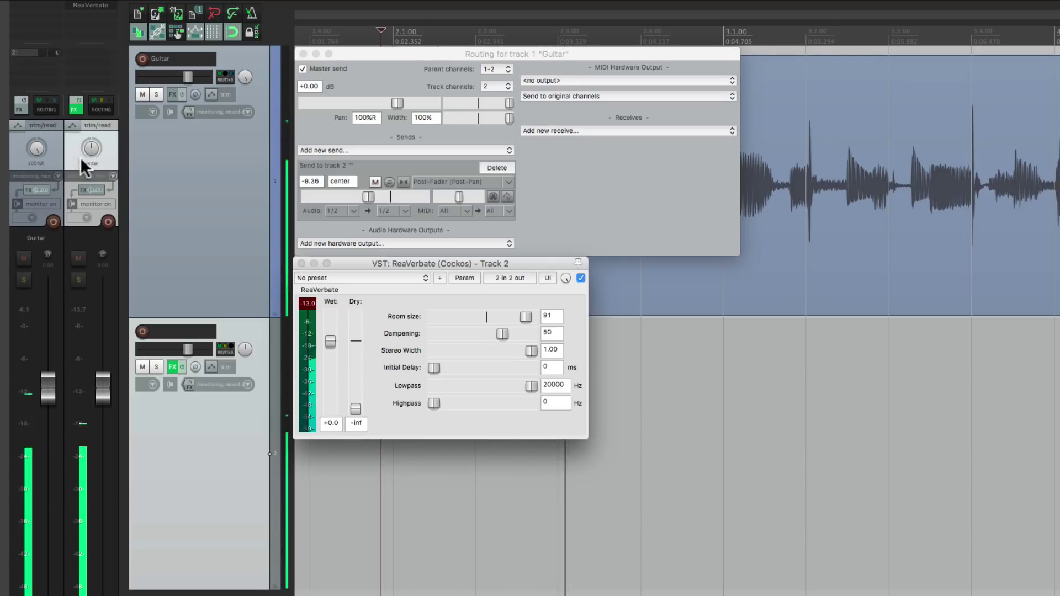
key(space)
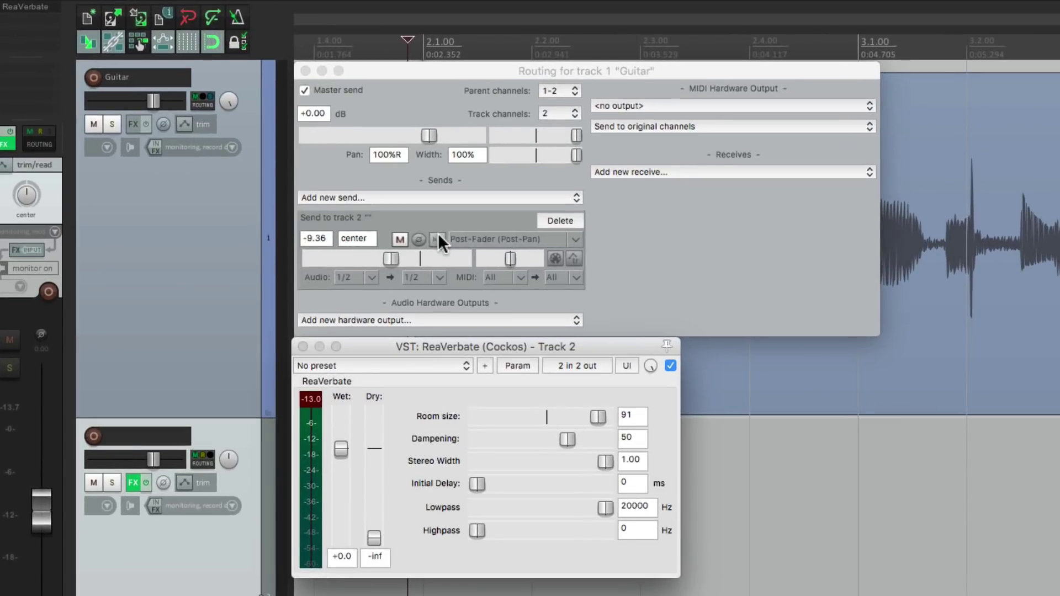
Step: Switch the reverb send to mono, pan Guitar 100% left, and play it back
click(437, 239)
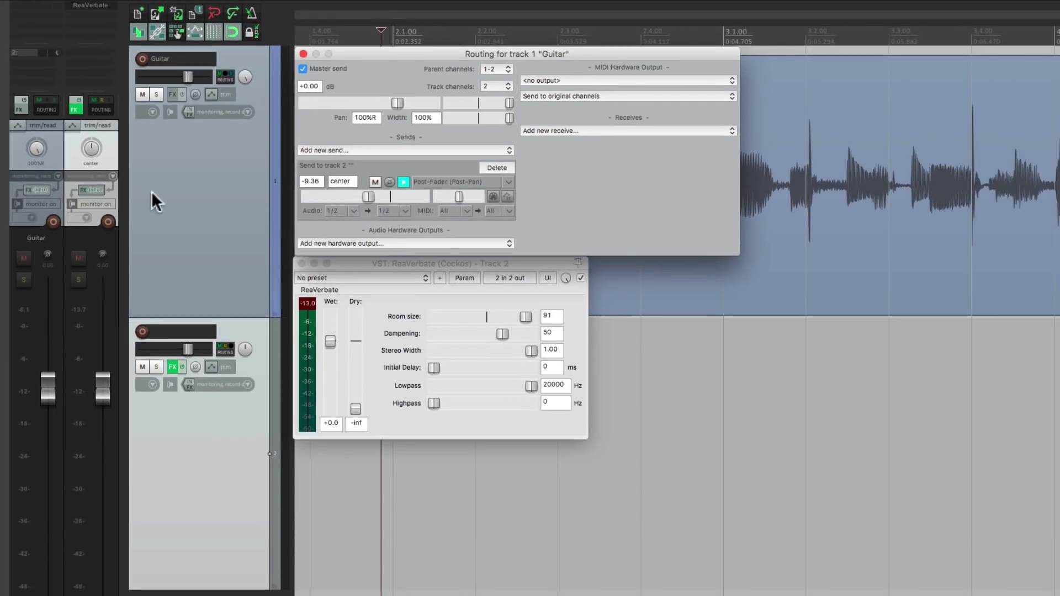
mouse_move(37, 144)
mouse_down()
mouse_move(38, 166)
mouse_move(37, 145)
mouse_up()
key(space)
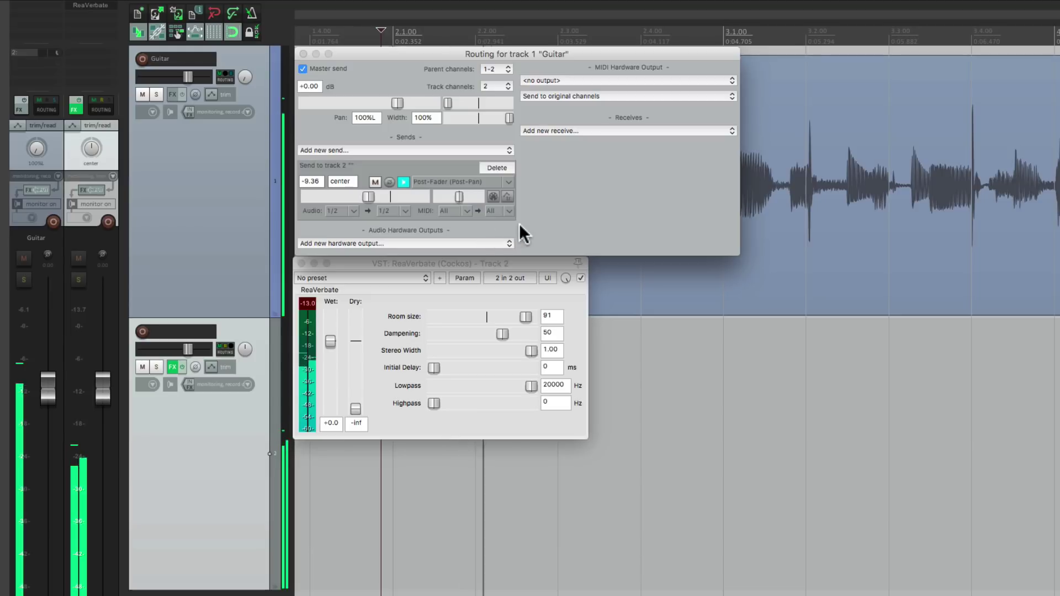
key(space)
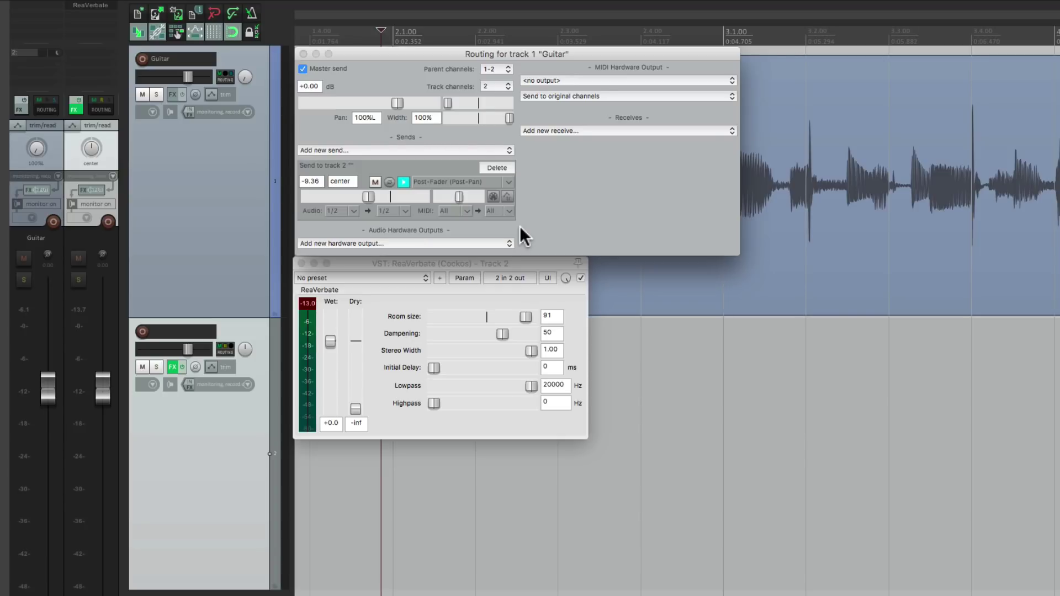
Step: Pan Guitar 100% right, play it through the mono reverb send, and switch the send back to stereo
drag(36, 148, 36, 132)
key(space)
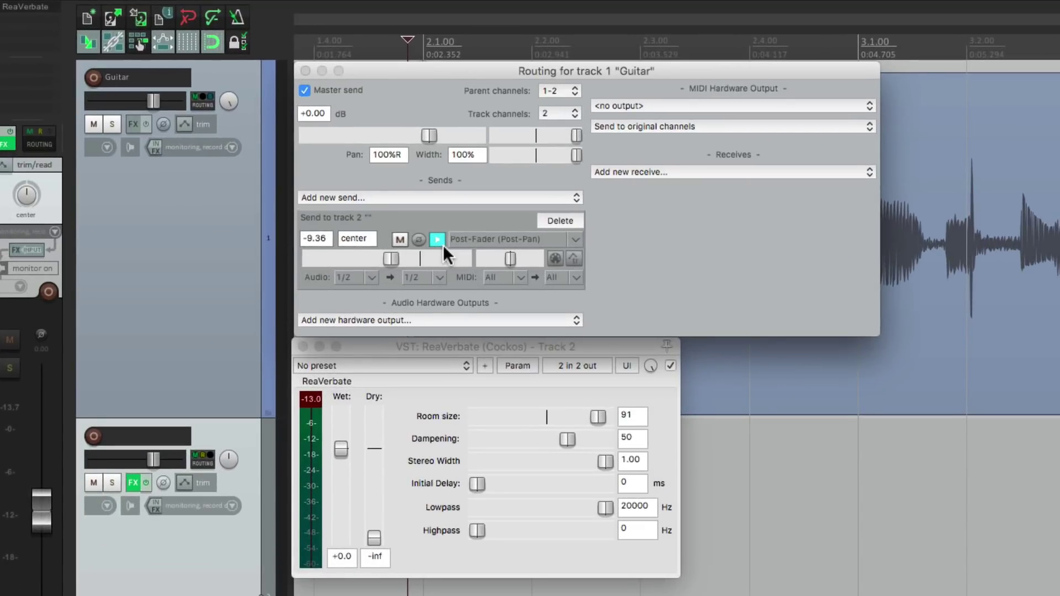
click(437, 240)
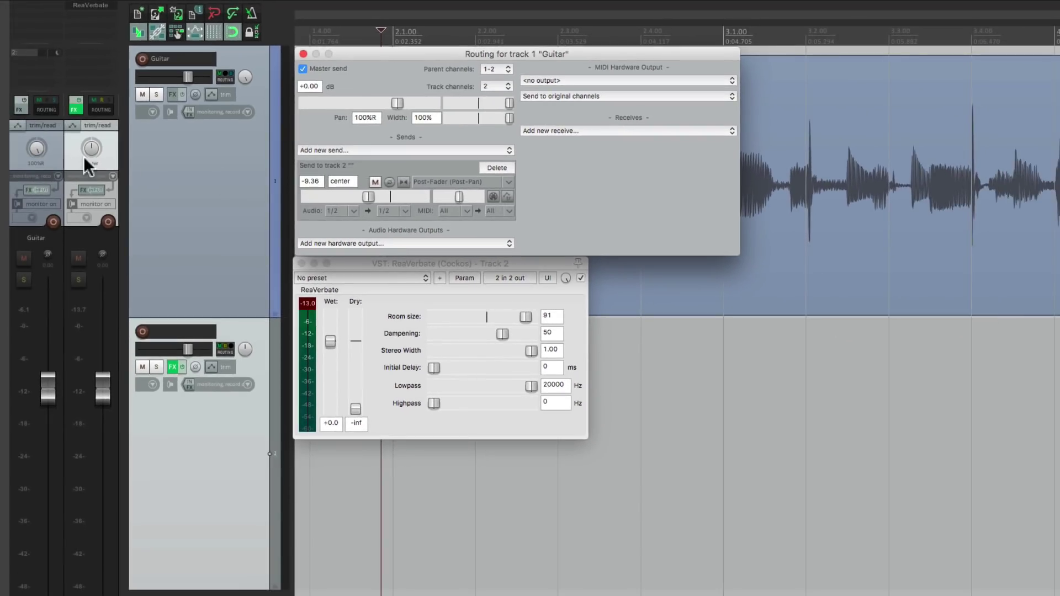
Step: Play the reverb with Guitar and track 2 panned to opposite sides, ending with Guitar 100% right and track 2 100% left, and switch the send to mono
drag(34, 141, 89, 113)
key(space)
drag(36, 148, 37, 111)
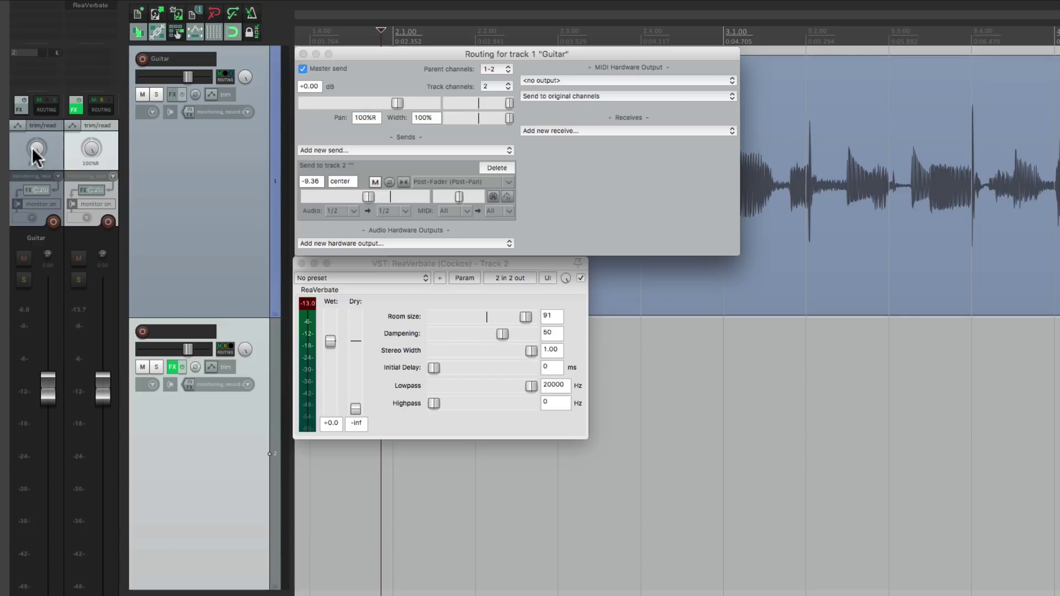
drag(91, 147, 91, 163)
key(space)
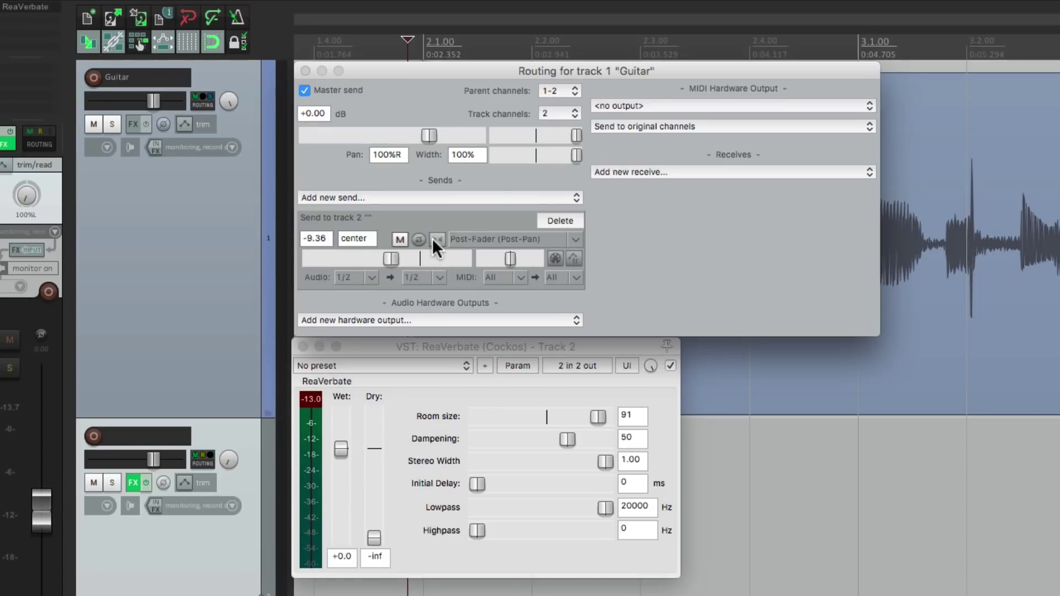
click(434, 239)
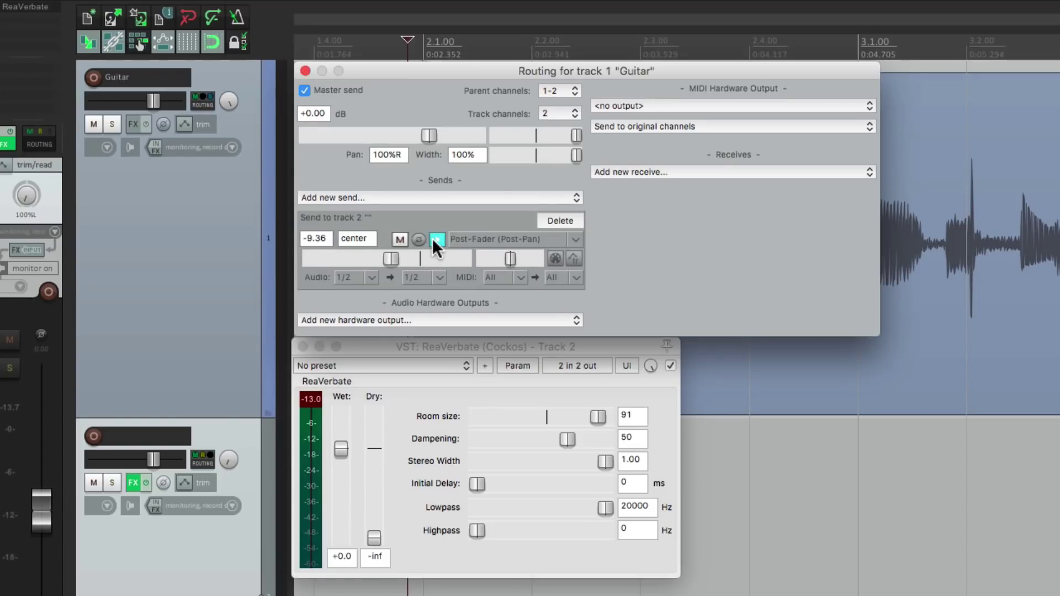
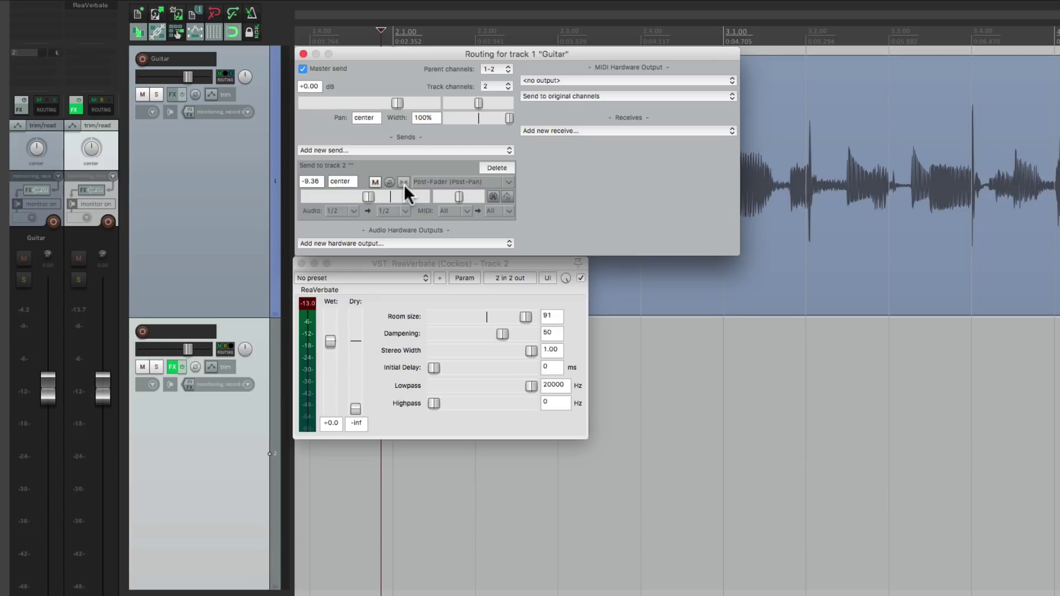
Step: Remove ReaVerbate from track 2 and add the ReaDelay (Cockos) plugin in its place
click(174, 366)
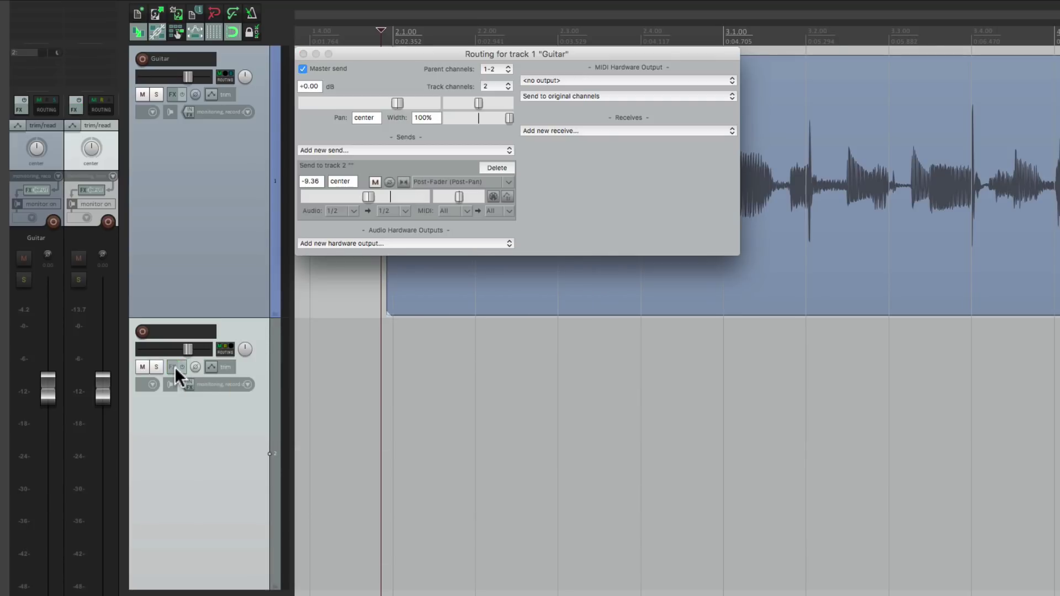
click(175, 366)
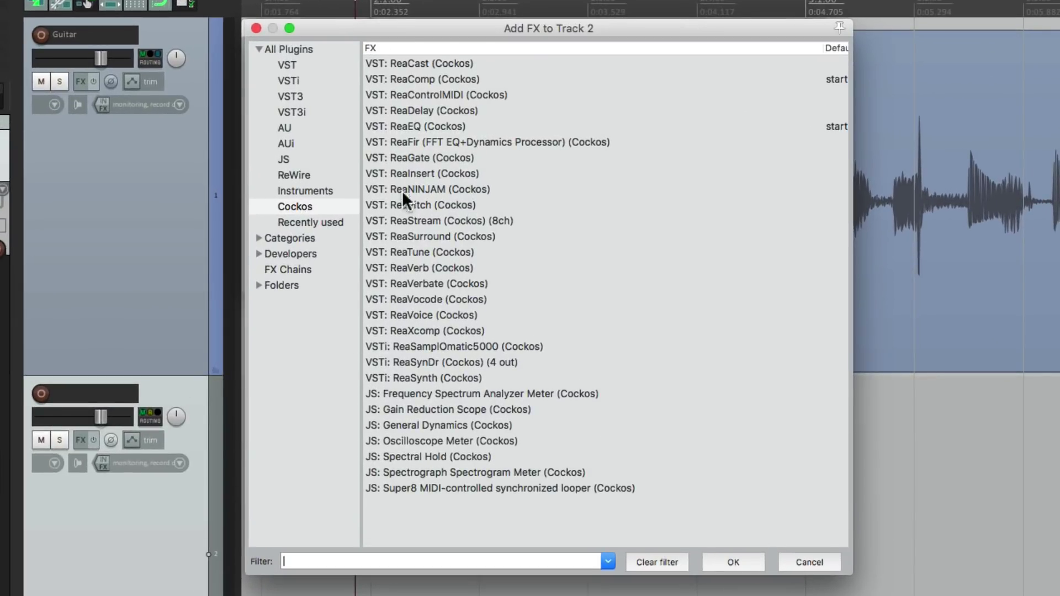
click(414, 113)
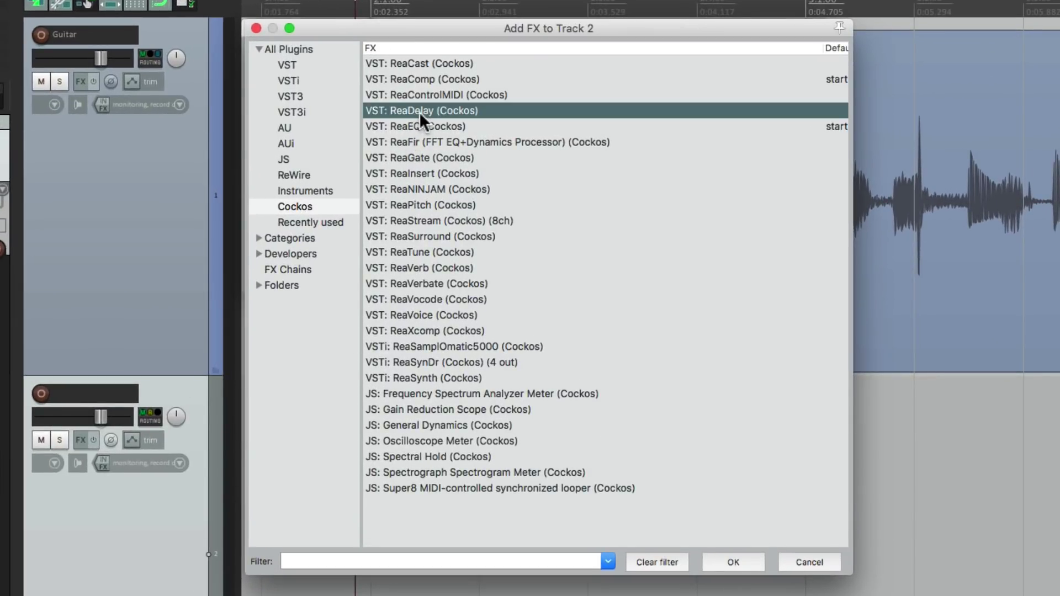
double_click(419, 112)
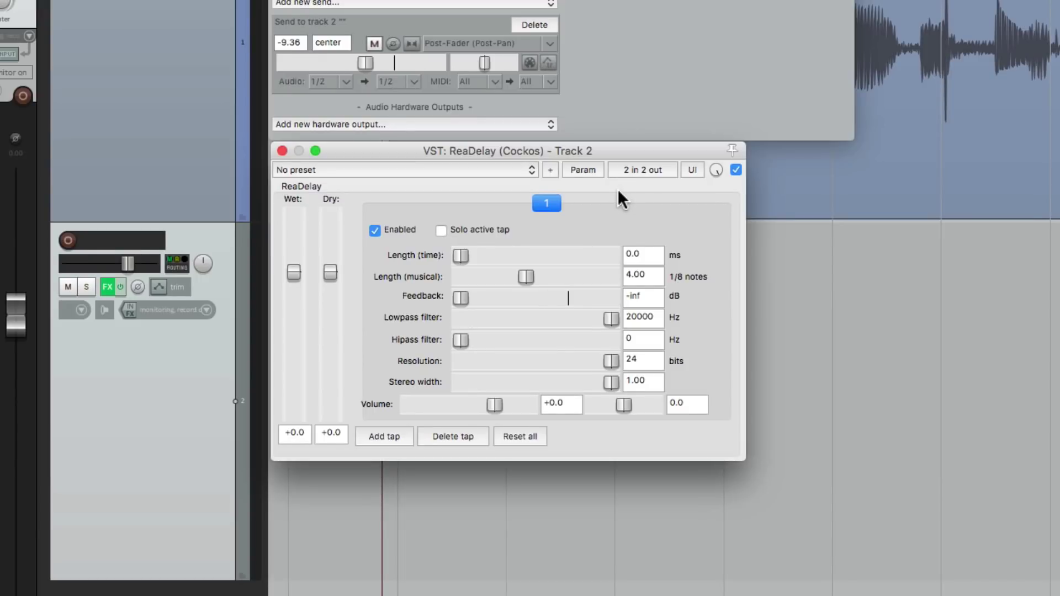
Step: Set ReaDelay's dry level to -inf and its musical length to 1 eighth note
drag(329, 271, 342, 505)
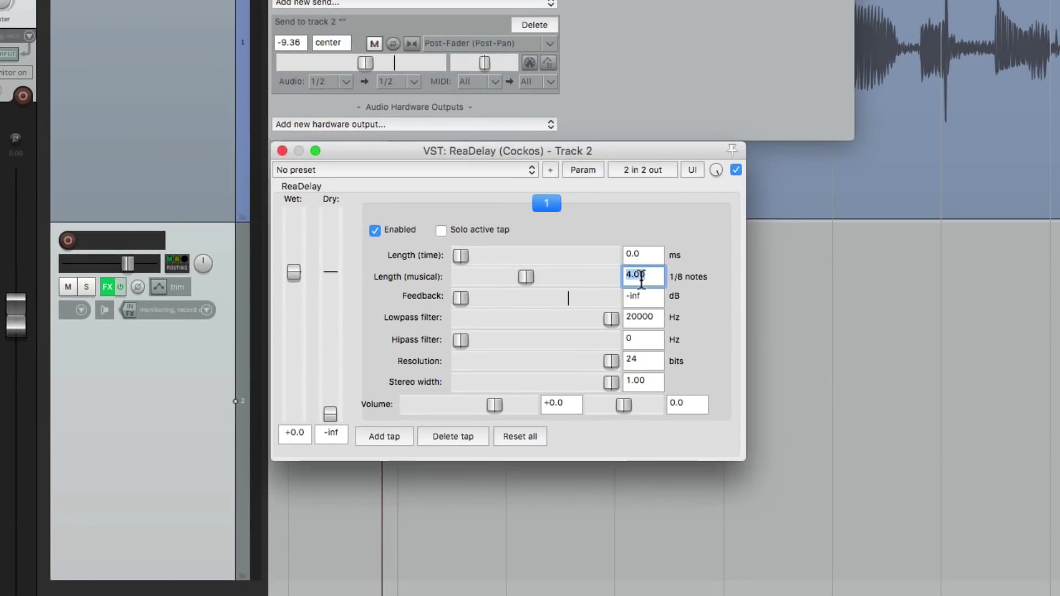
text(1)
key(Return)
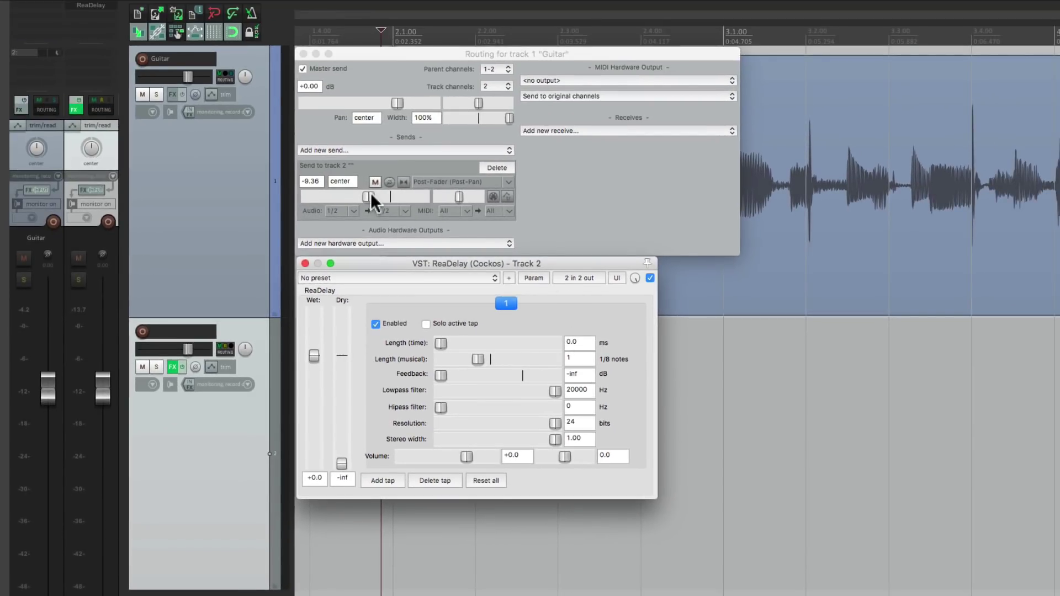
Step: Raise Guitar's send to track 2 to -8.21 dB during playback, and play the stereo delay send with Guitar panned 100% left
key(space)
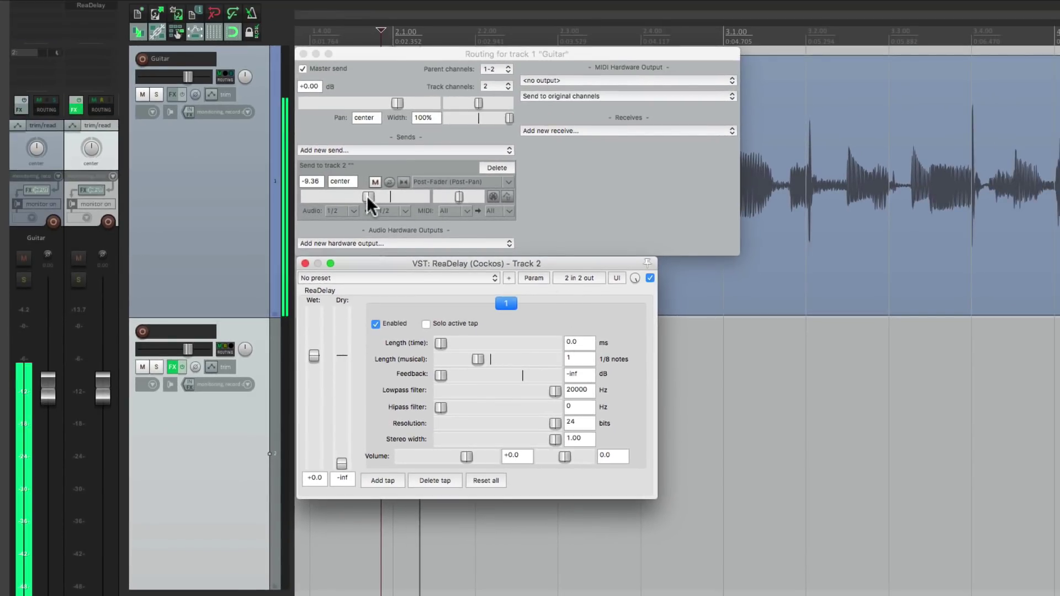
drag(367, 195, 376, 207)
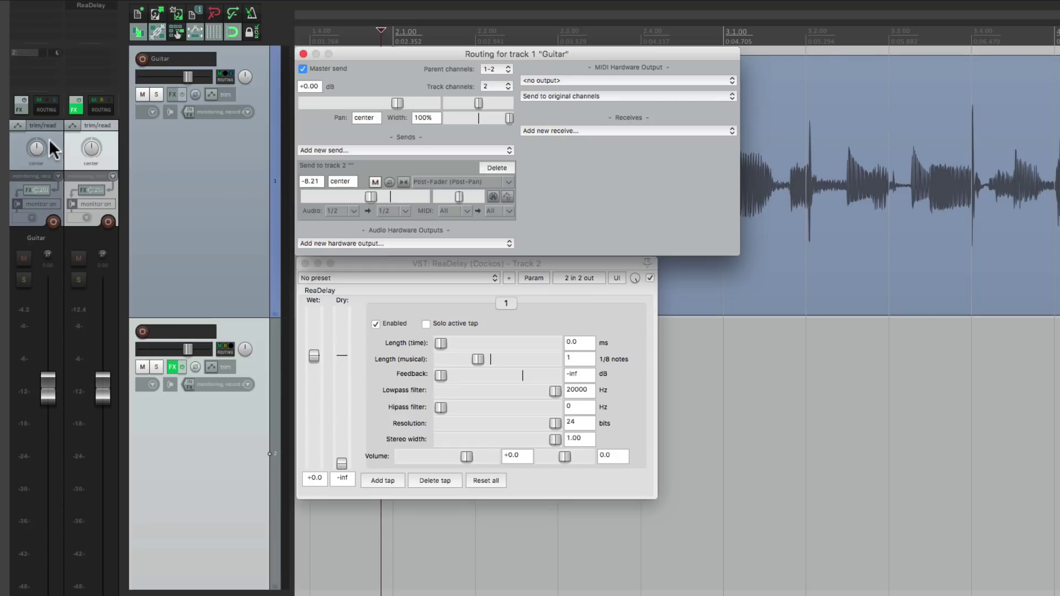
drag(38, 141, 38, 174)
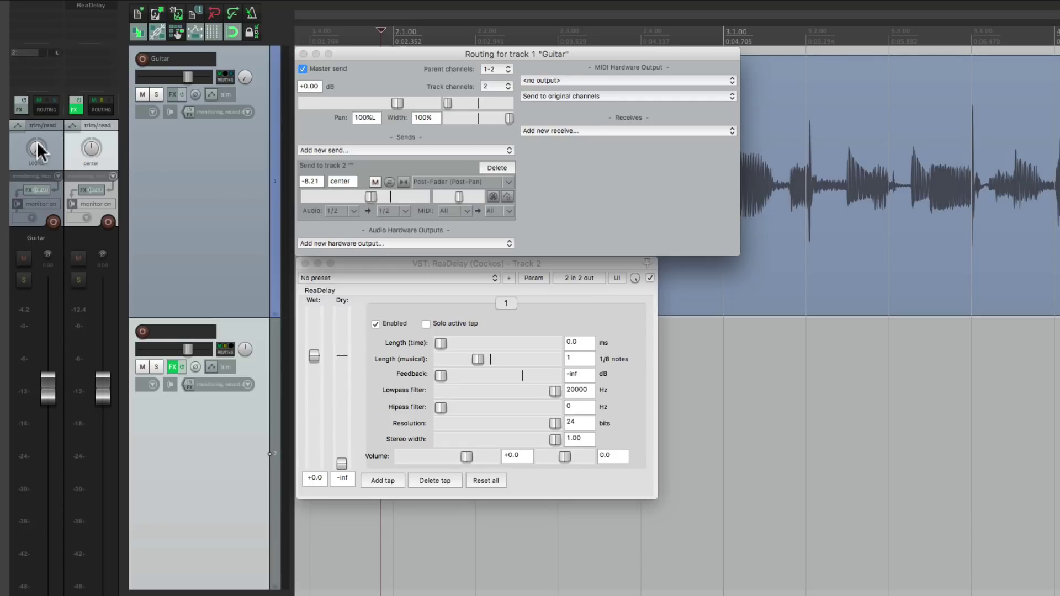
key(space)
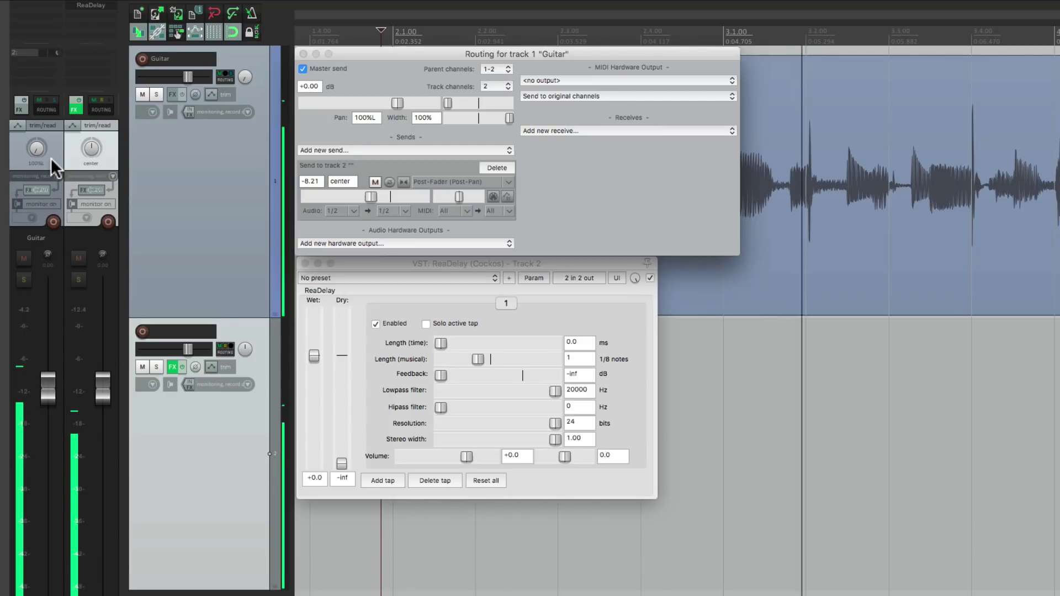
key(space)
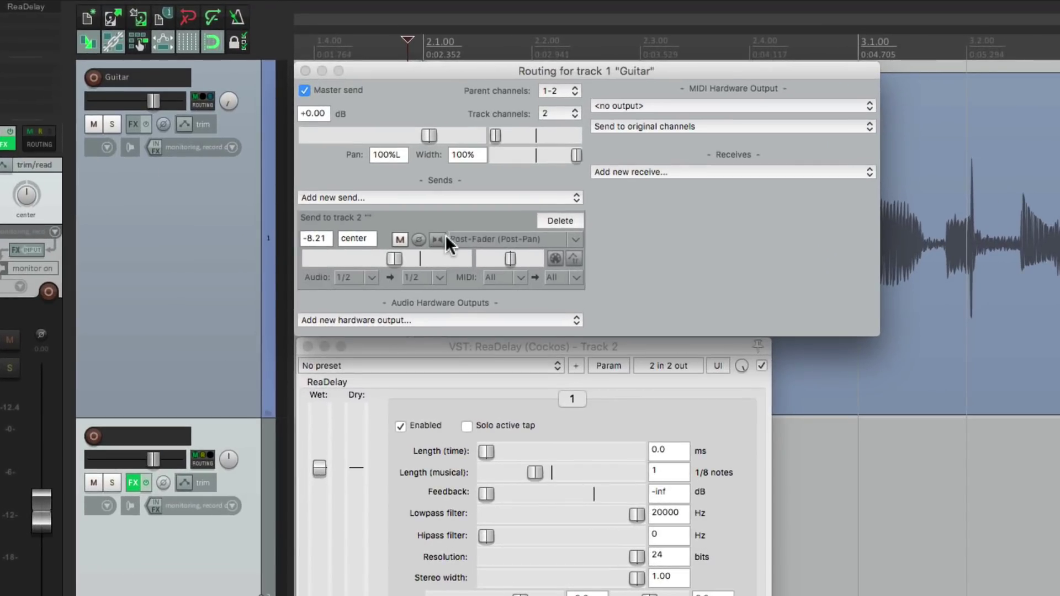
Step: Switch the delay send to mono, play it with Guitar still panned left, and pan track 2 100% right
click(438, 241)
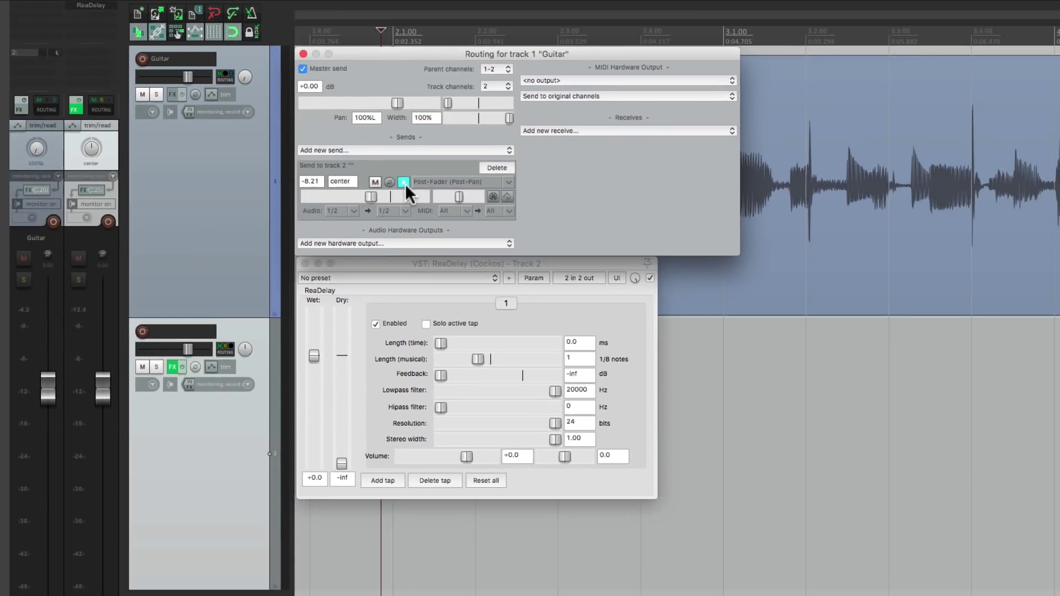
key(space)
mouse_move(85, 149)
drag(85, 148, 84, 171)
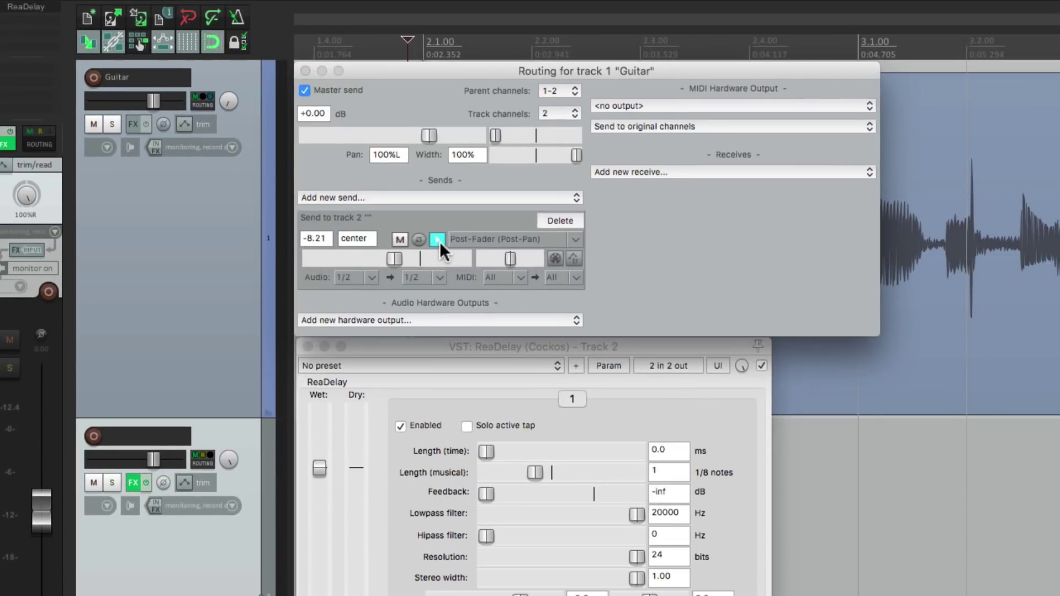
Step: Compare the delay send in stereo and mono with the tracks panned to opposite sides, and set its level to -7.67 dB
click(437, 240)
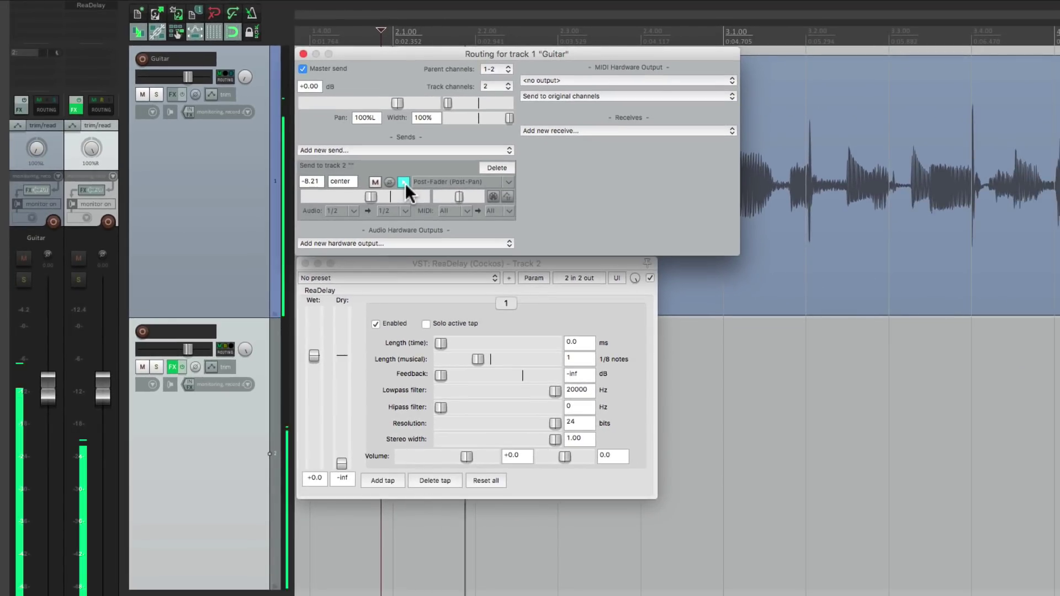
drag(370, 195, 369, 196)
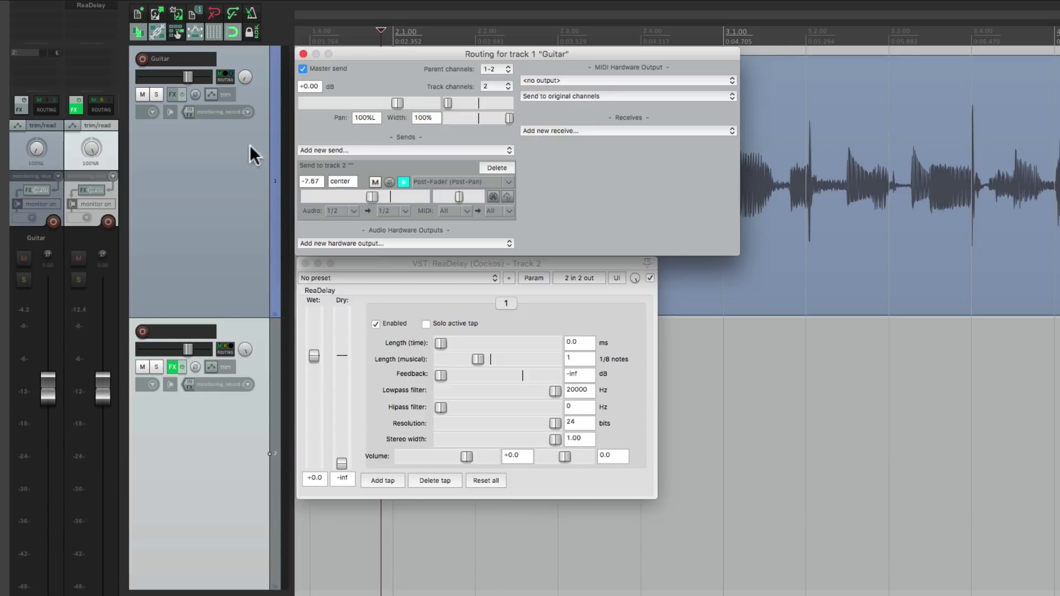
Step: Reset the pans of Guitar and track 2 to center and switch the send back to stereo
double_click(35, 146)
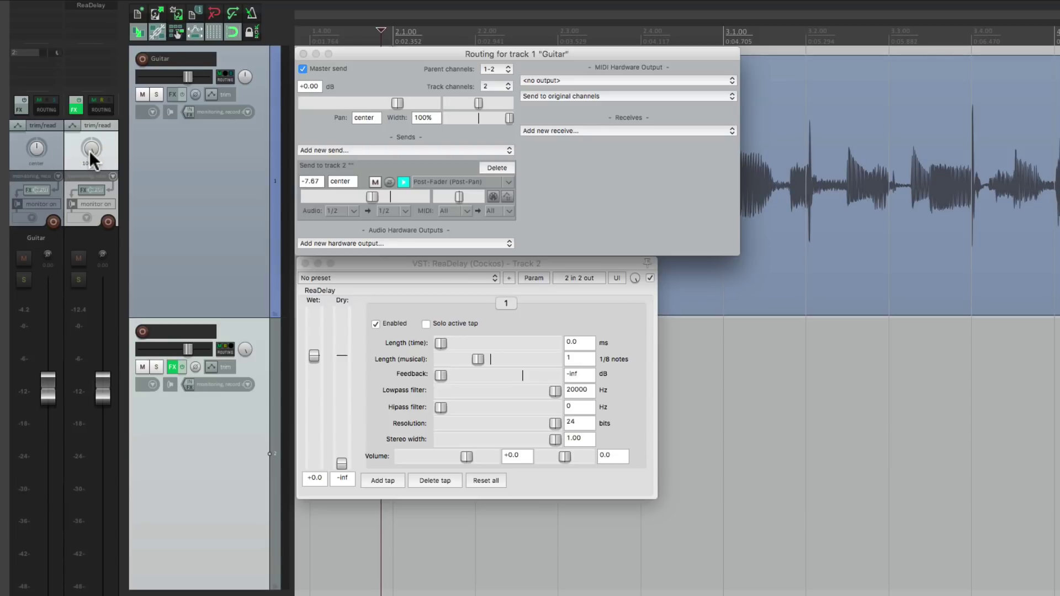
double_click(88, 150)
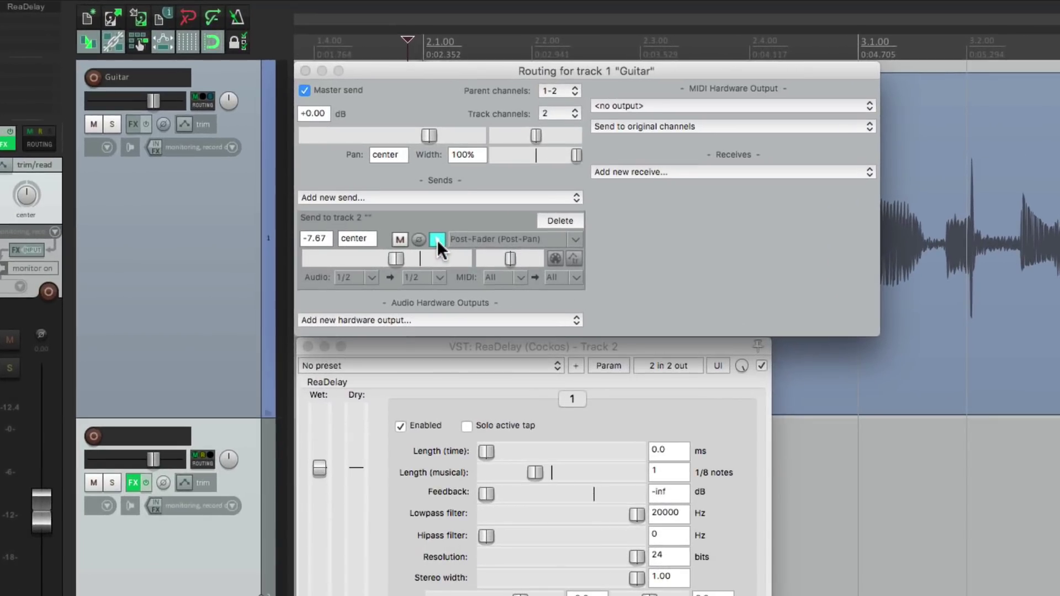
click(436, 240)
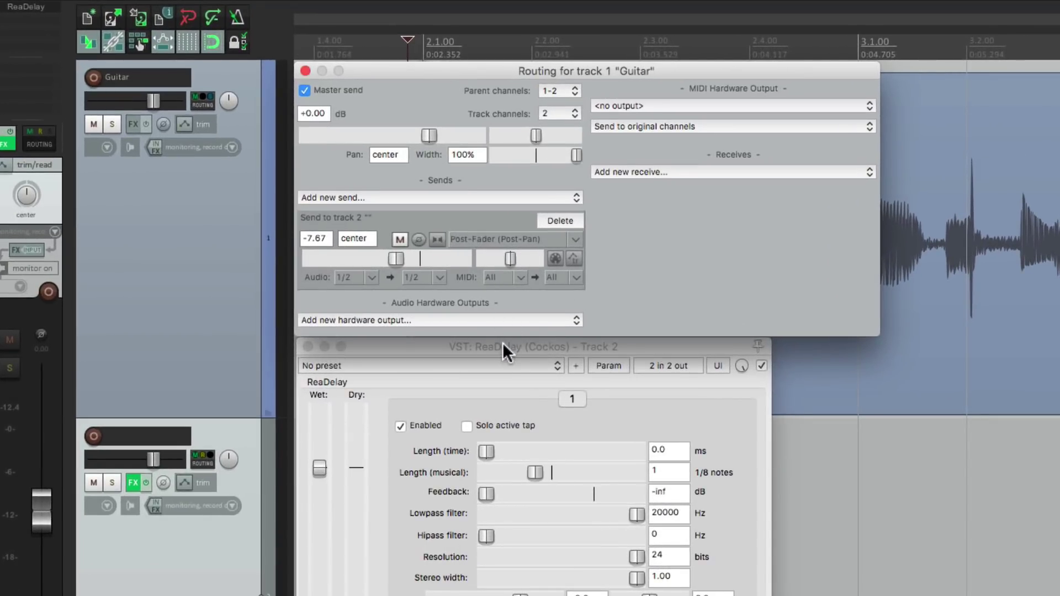
Step: Pan ReaDelay's first tap to -1.0 and add a second tap panned to 1.0 with a musical length of 2 eighth notes
click(502, 342)
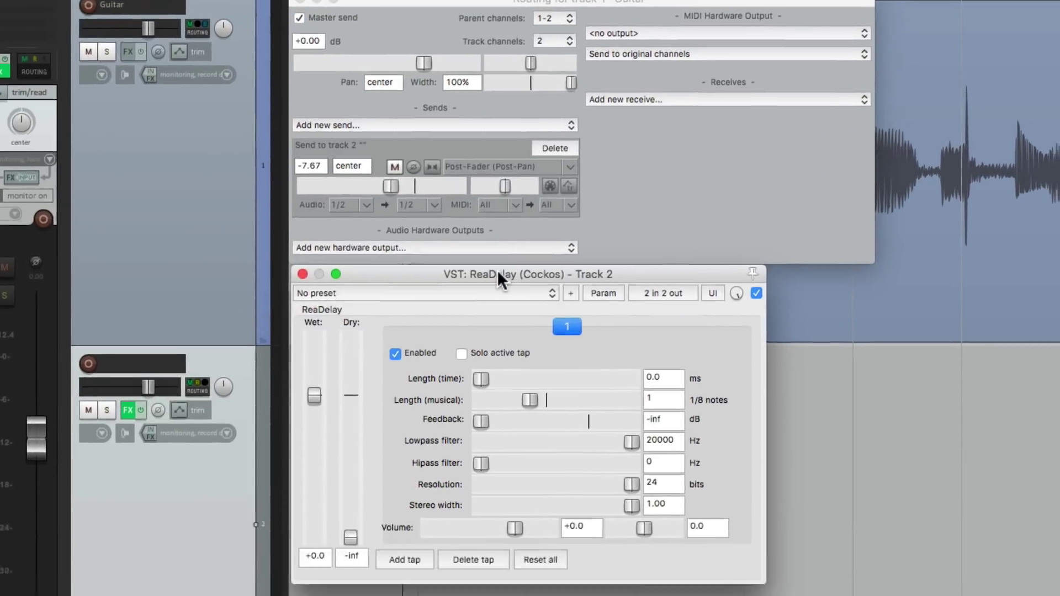
drag(638, 415, 557, 426)
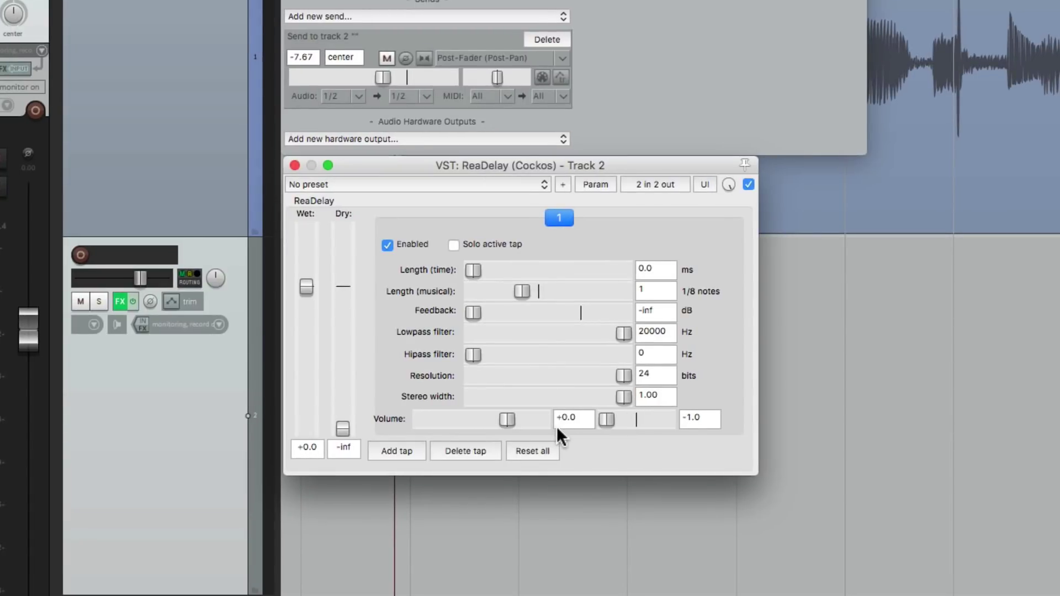
click(399, 452)
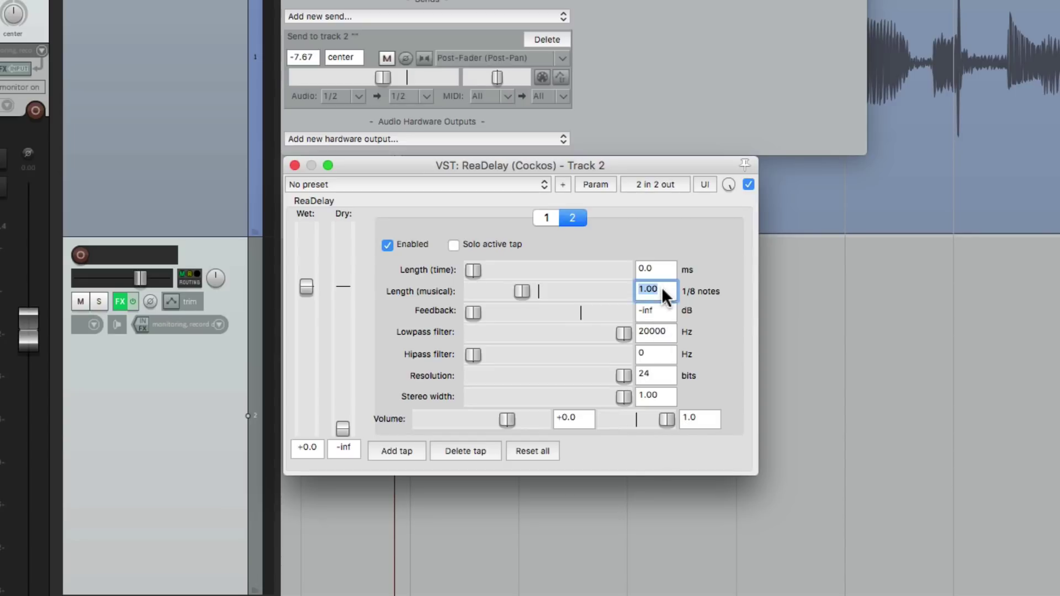
text(2)
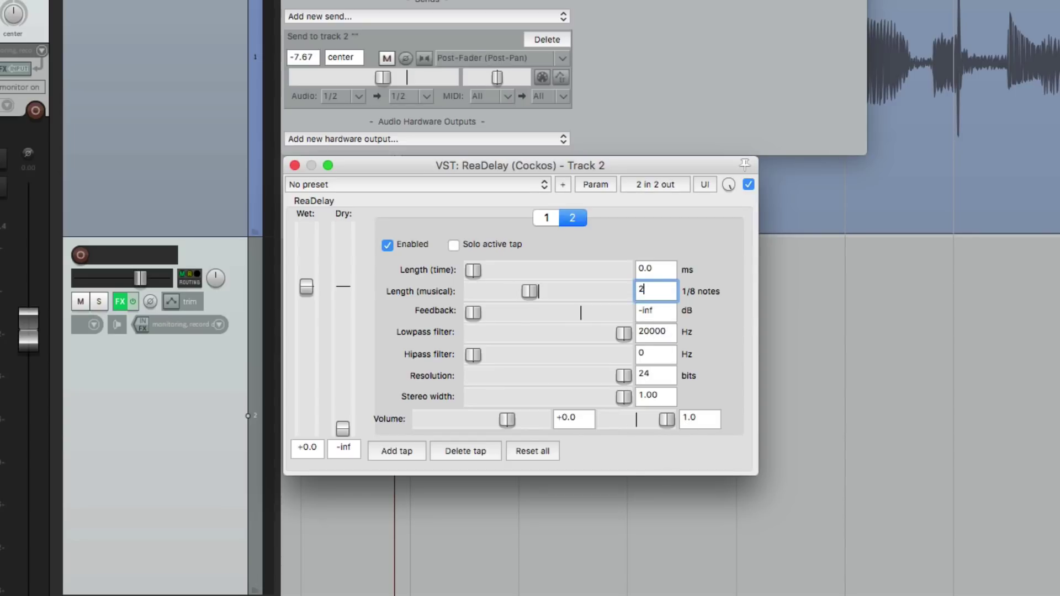
key(Return)
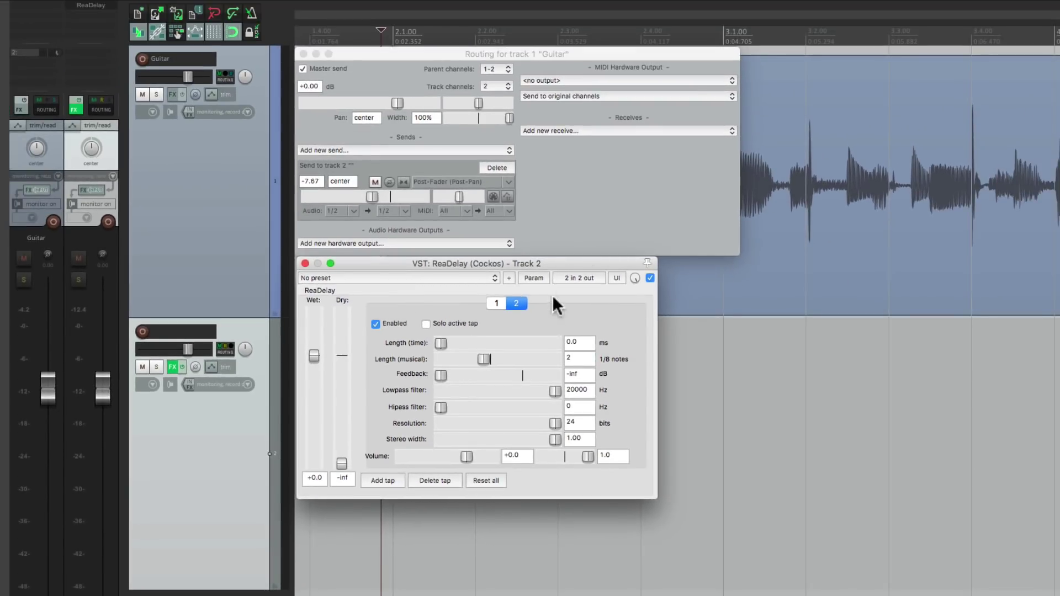
Step: Play the two-tap delay through the stereo send with Guitar panned center
key(space)
key(space)
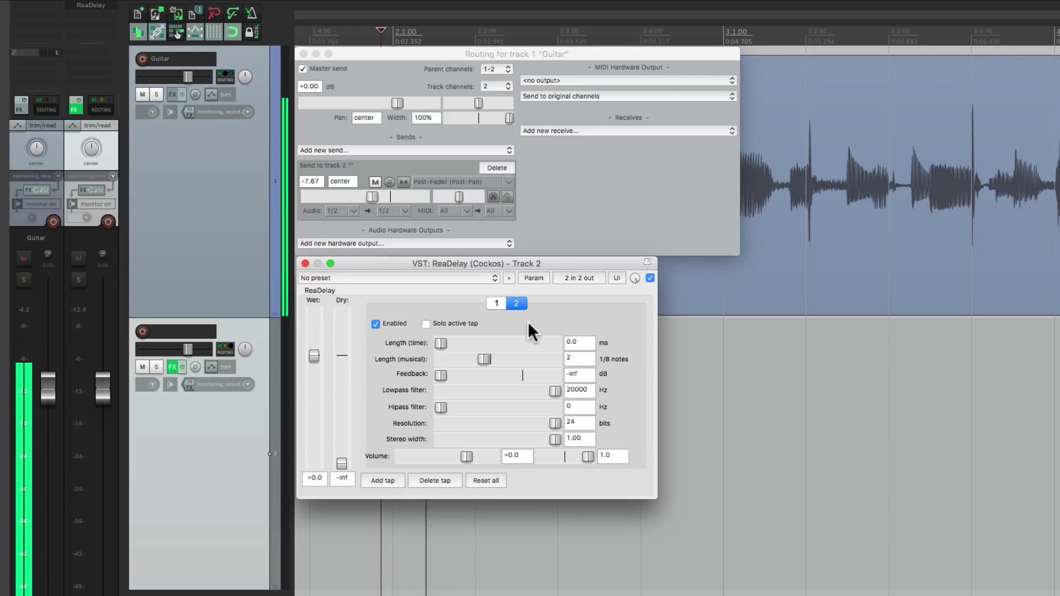
key(space)
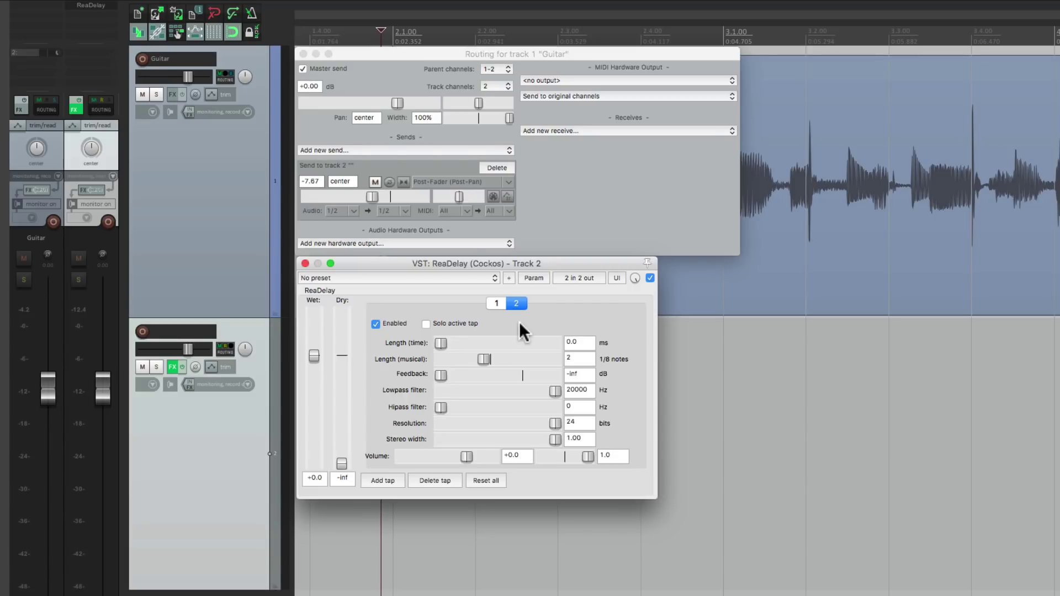
key(space)
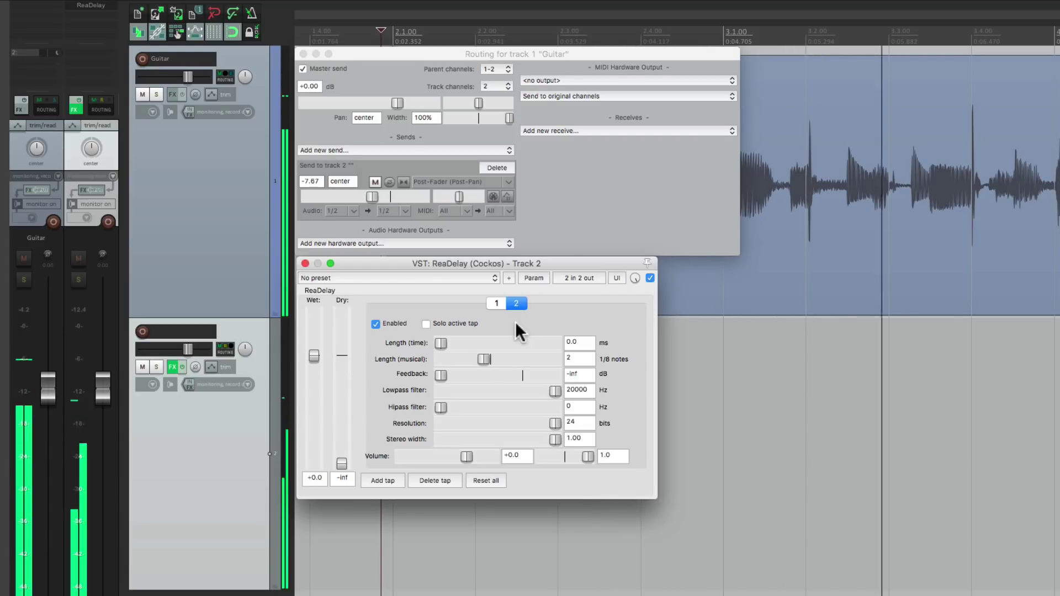
key(space)
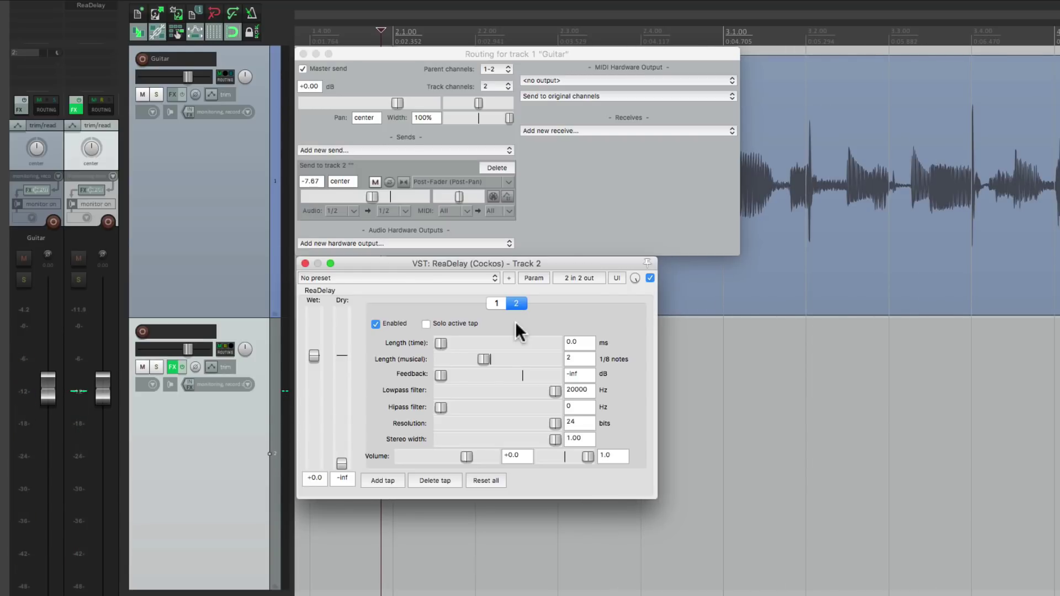
Step: Pan Guitar 100% left and play it through the stereo send into the two-tap delay
drag(32, 154, 32, 182)
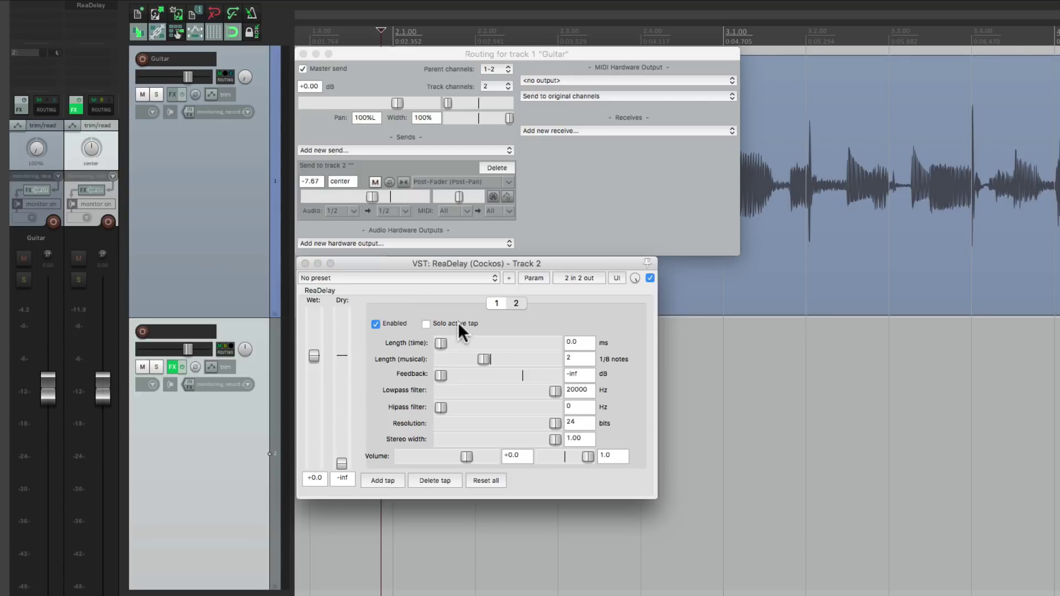
key(space)
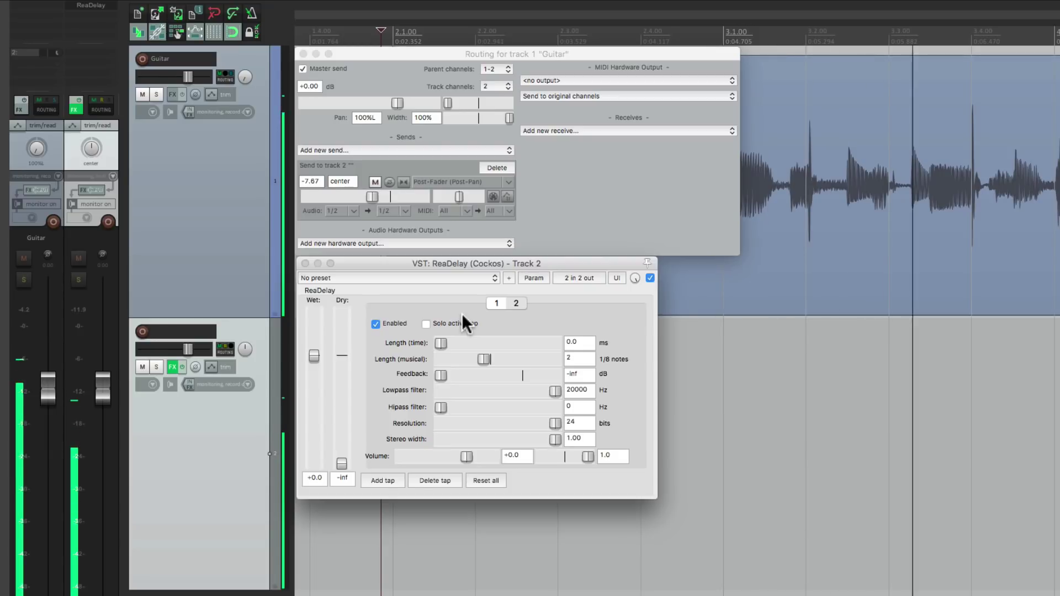
key(space)
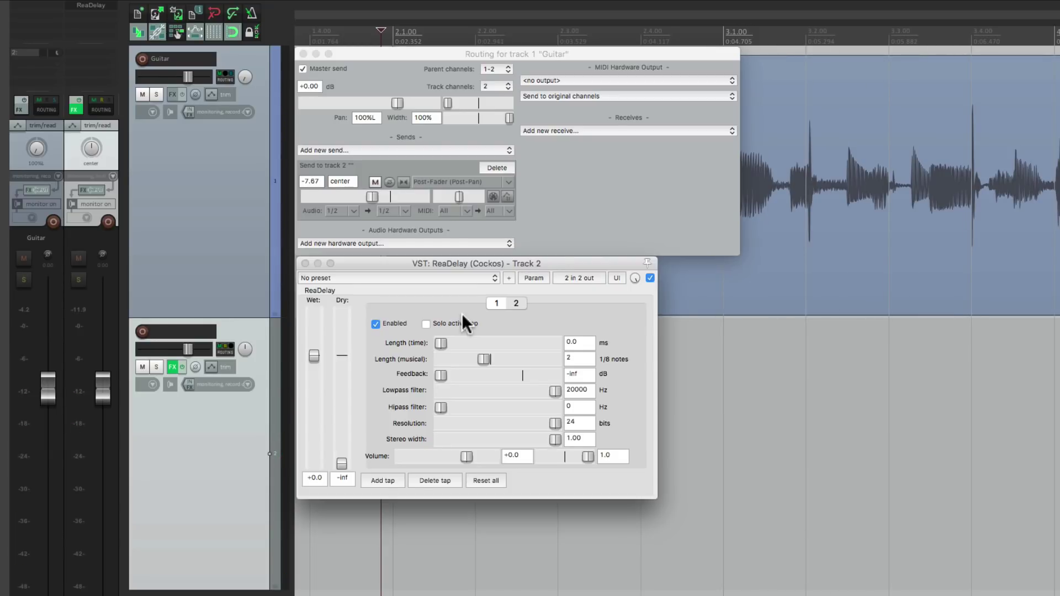
key(space)
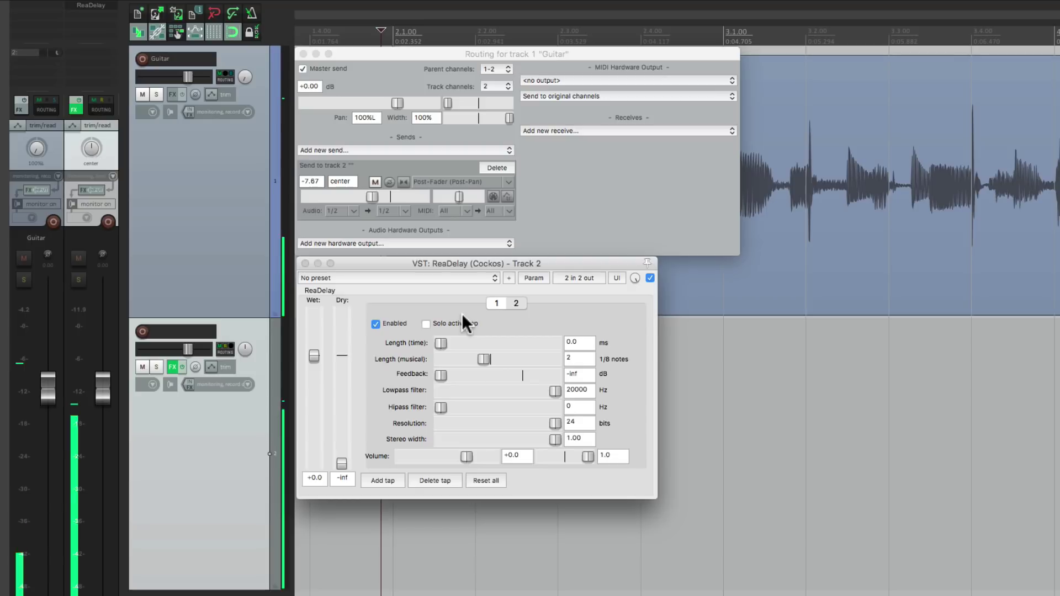
Step: Pan Guitar 100% right and play it through the stereo send into the two-tap delay
key(space)
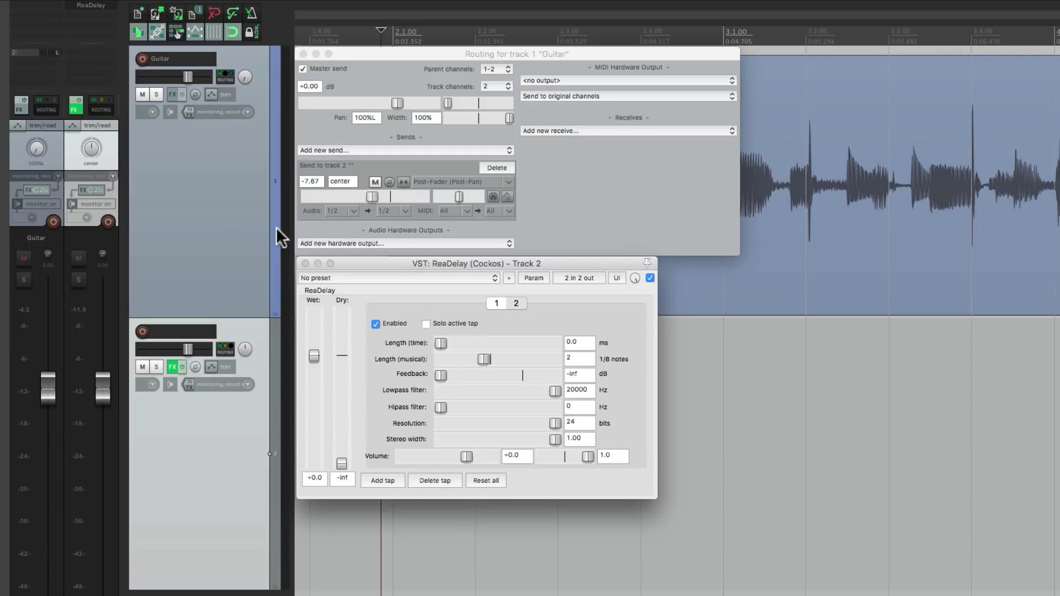
drag(51, 147, 51, 113)
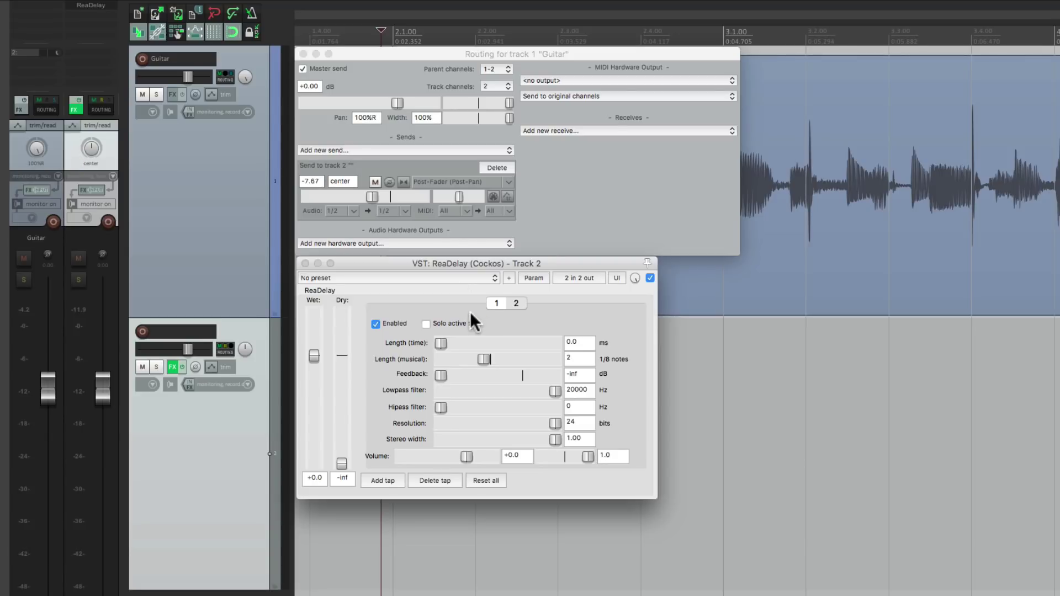
key(space)
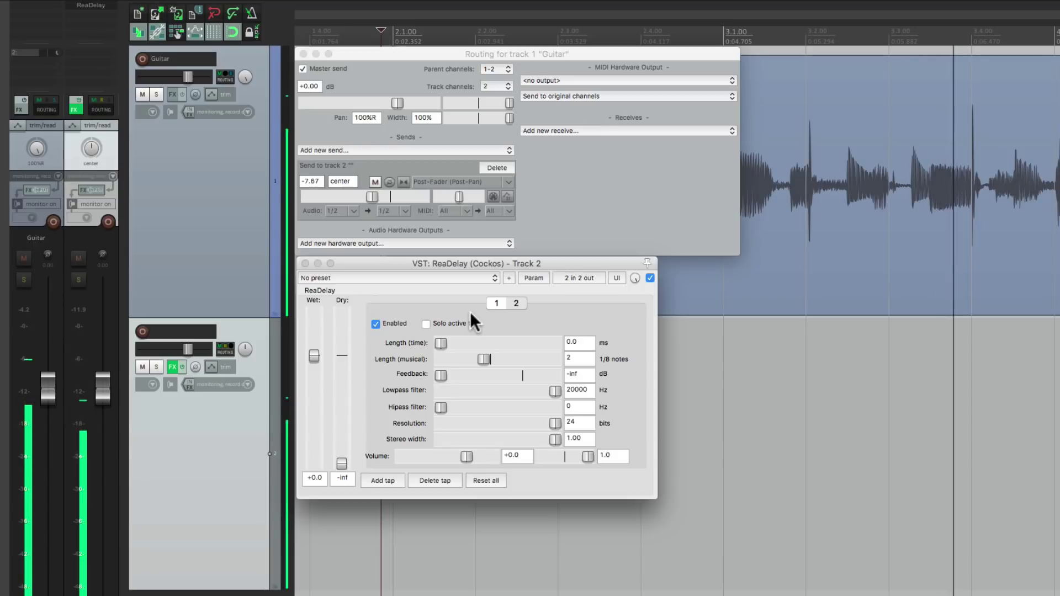
key(space)
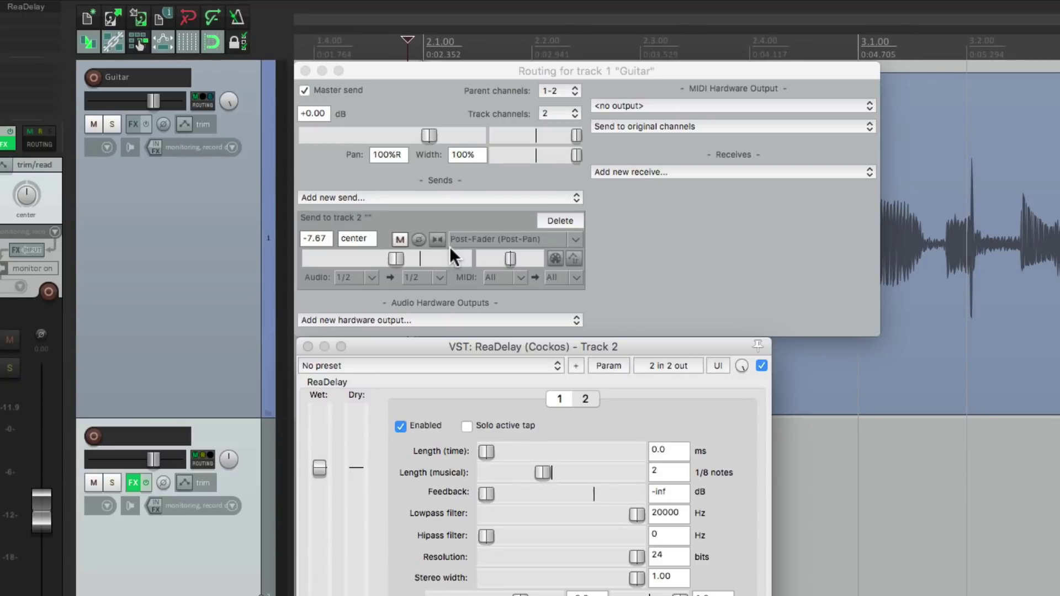
Step: Switch the send to track 2 to mono, reset Guitar's pan to center, and play the two-tap delay
click(436, 239)
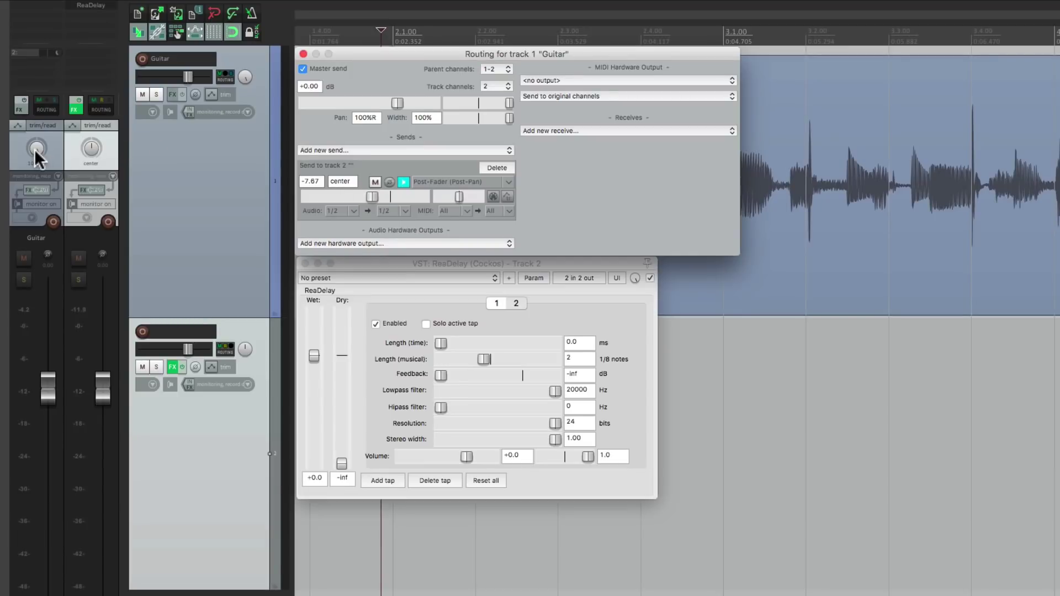
double_click(33, 149)
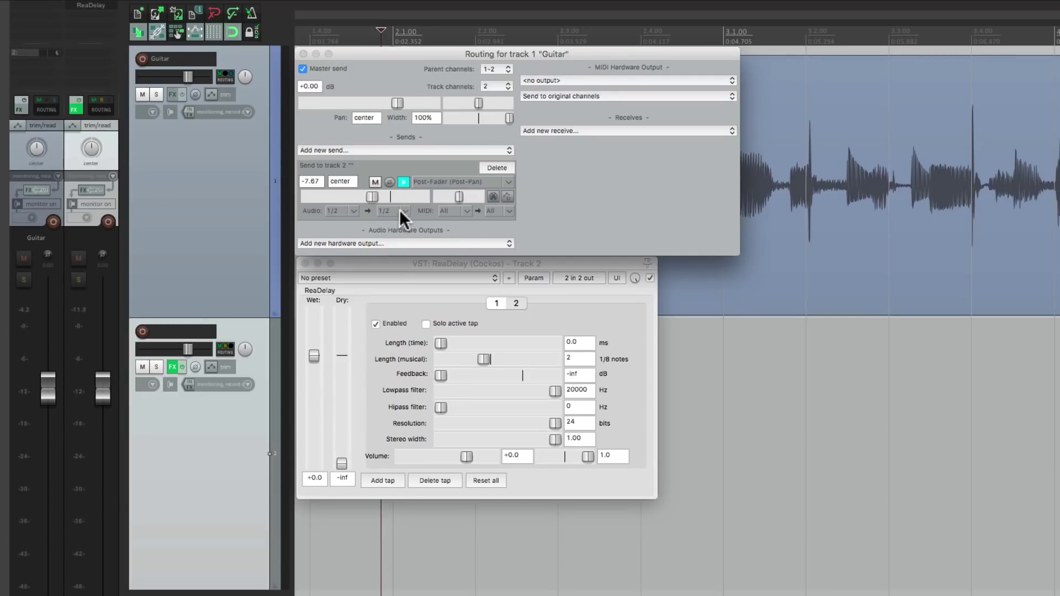
key(space)
Step: Audition Guitar panned 100% left and 100% right through the mono send into the two-tap delay
drag(38, 151, 35, 146)
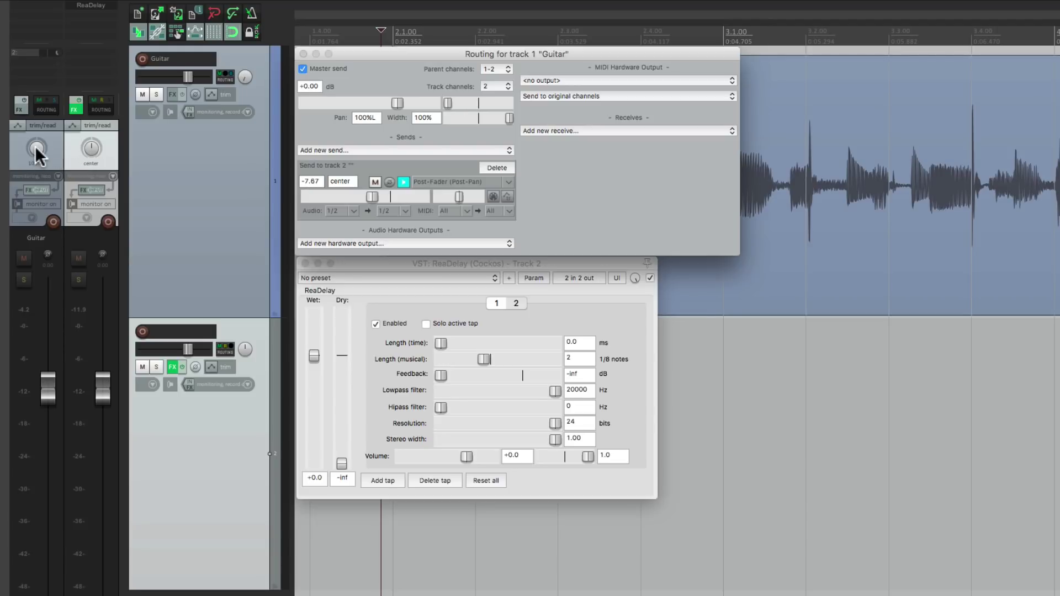
key(space)
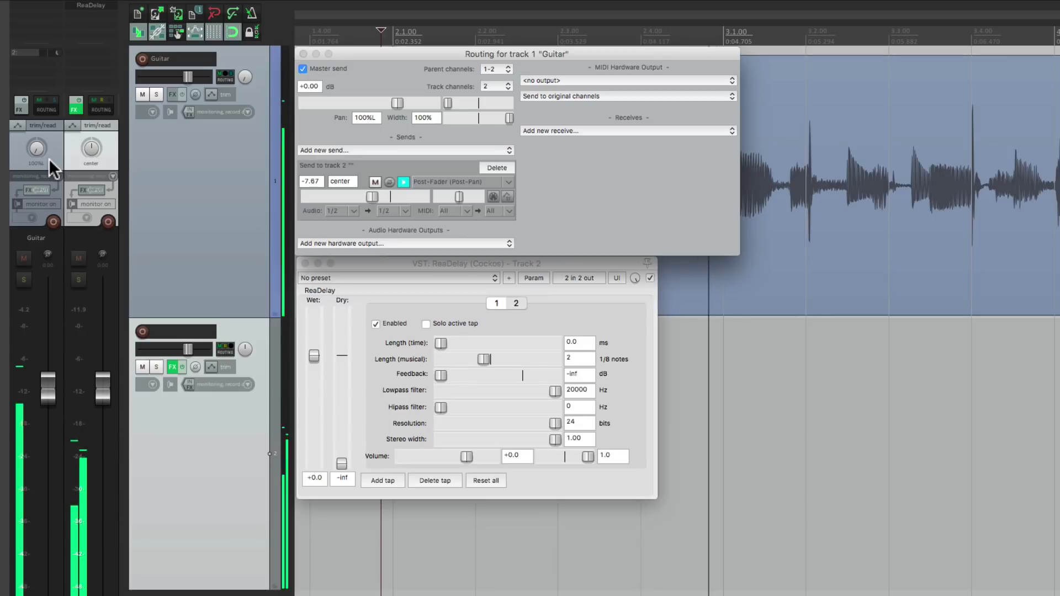
key(space)
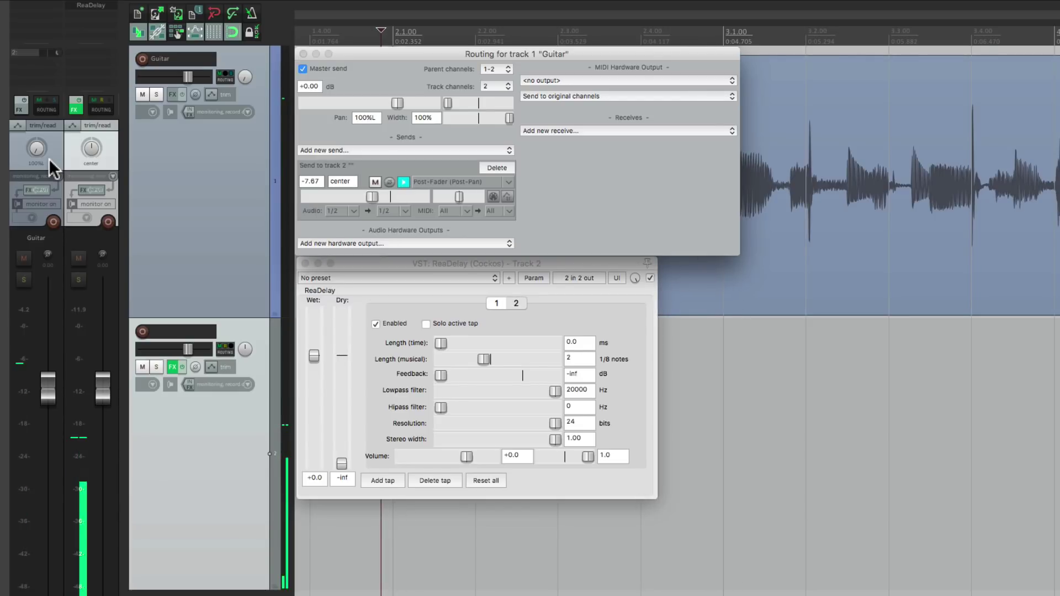
mouse_move(34, 149)
mouse_down()
mouse_move(35, 110)
mouse_move(37, 152)
mouse_up()
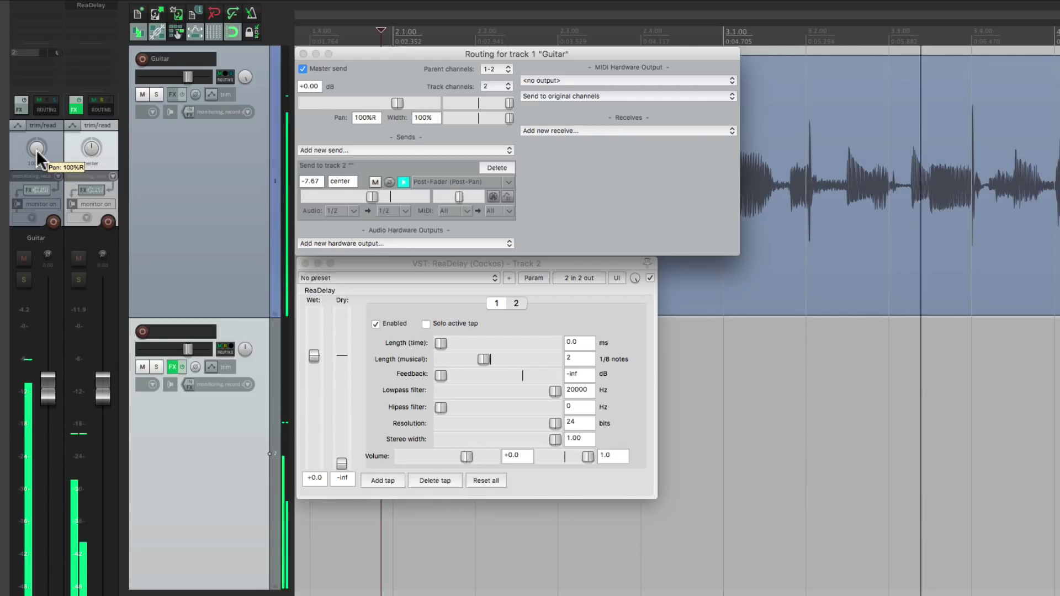
key(space)
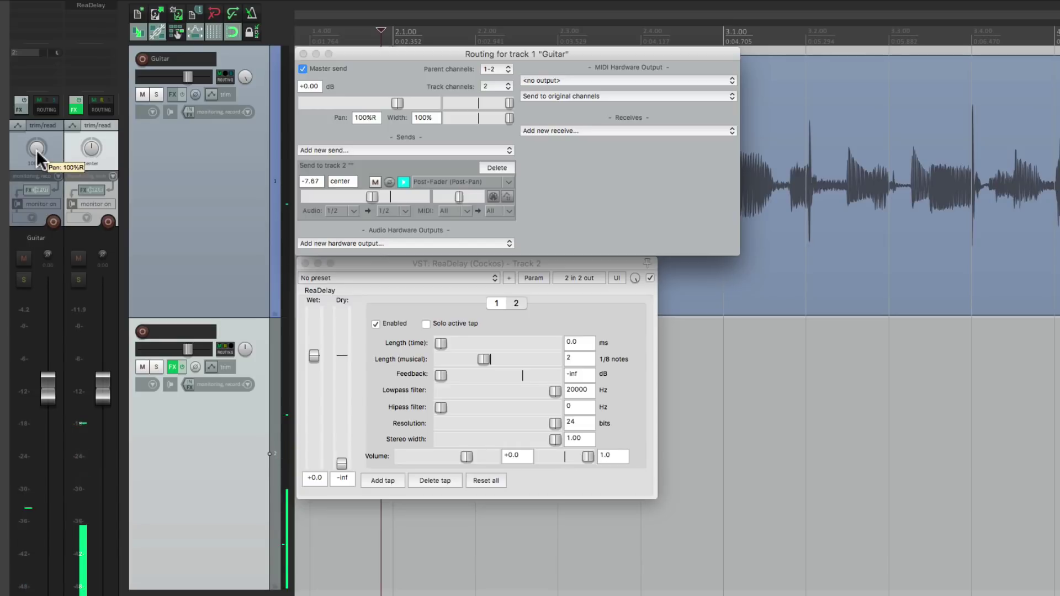
Step: Reset Guitar's pan to center and play it again through the mono send
double_click(37, 151)
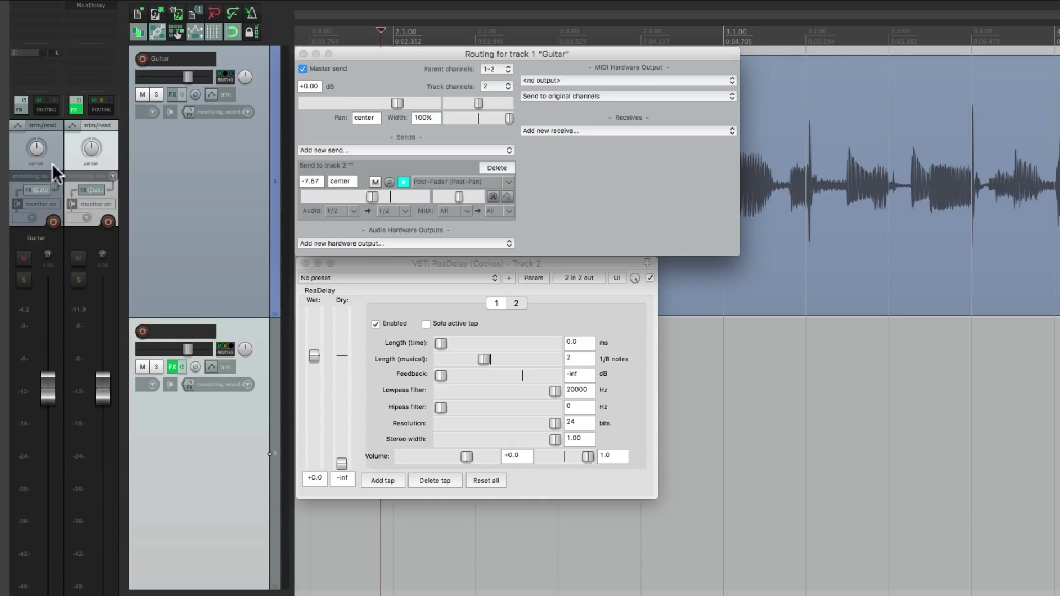
key(space)
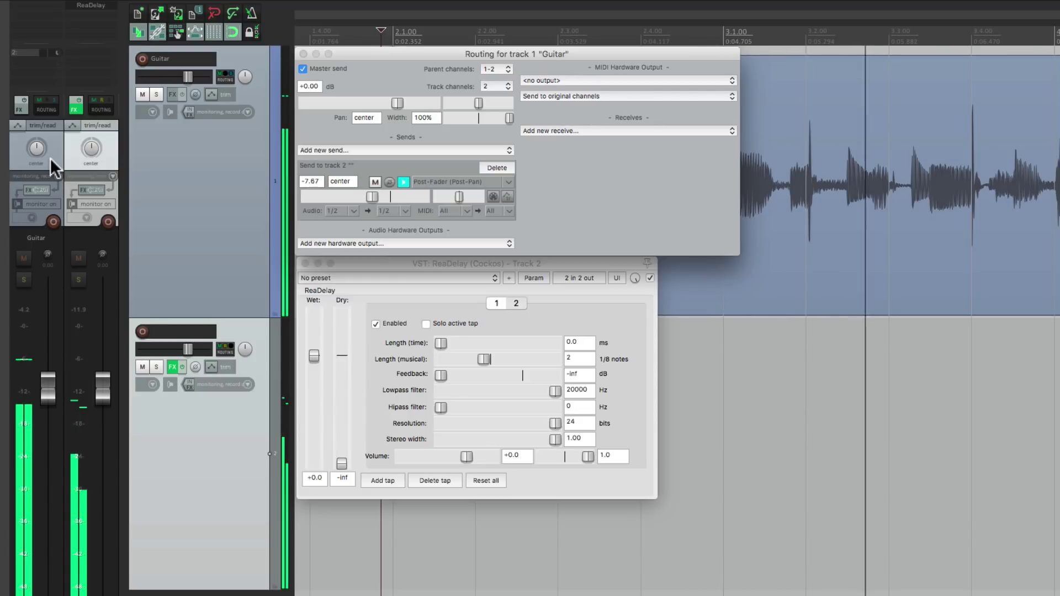
key(space)
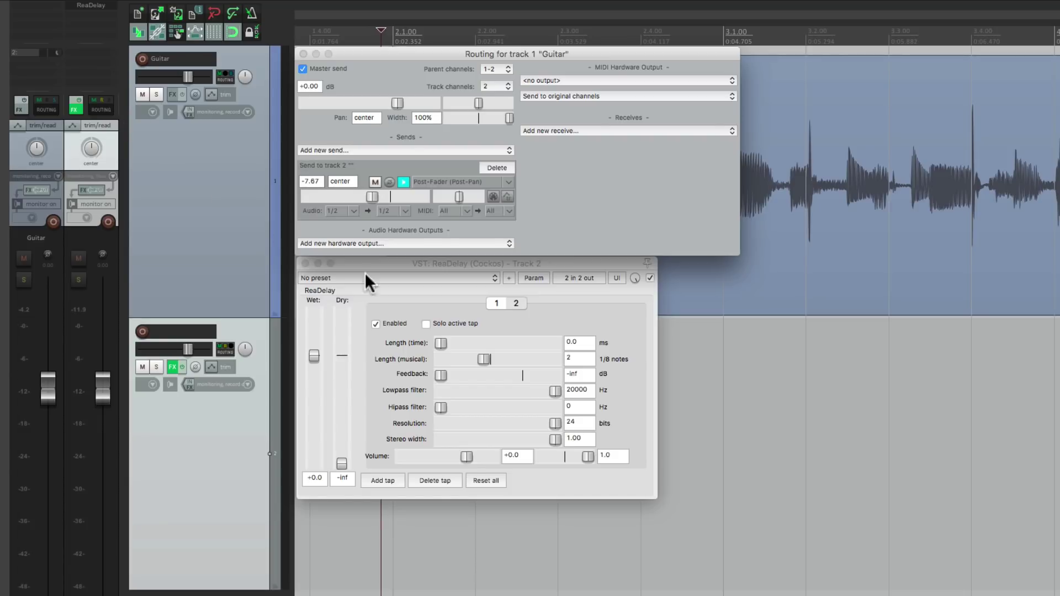
Step: Delete ReaDelay's second tap and reset the remaining tap's pan to 0.0
click(516, 303)
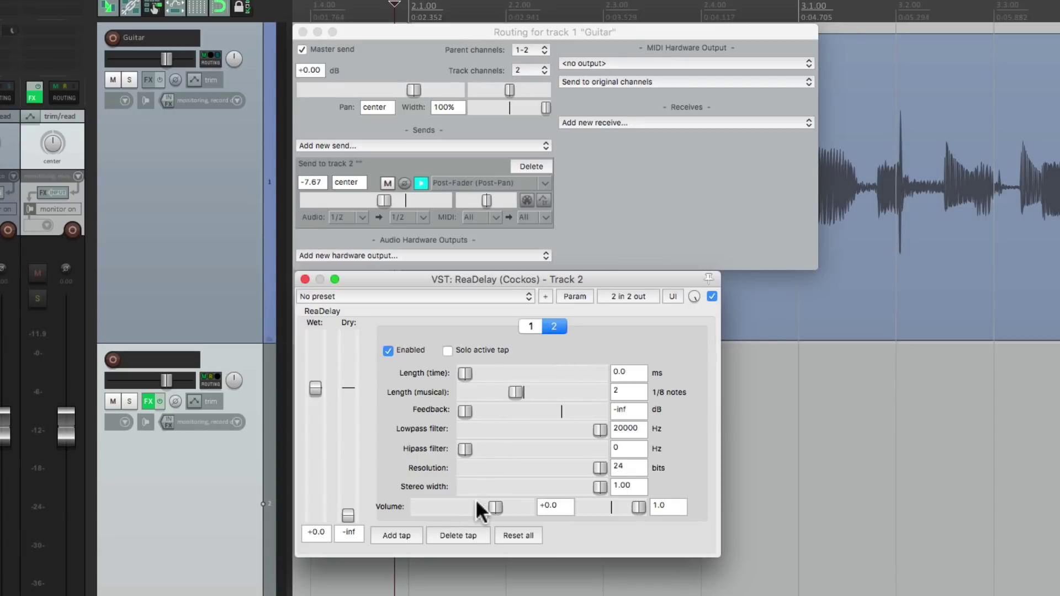
click(455, 534)
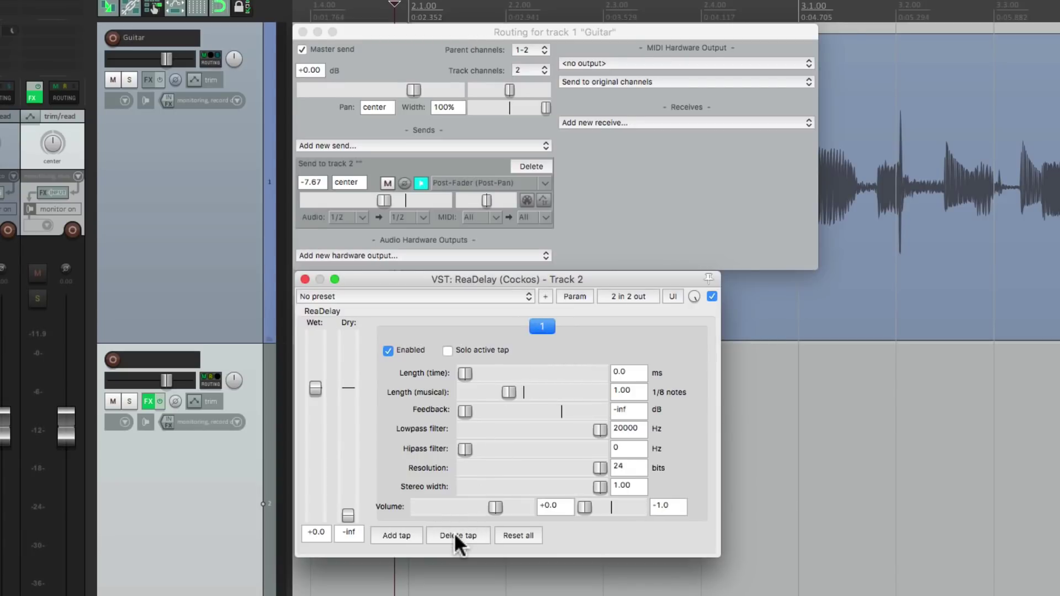
double_click(584, 507)
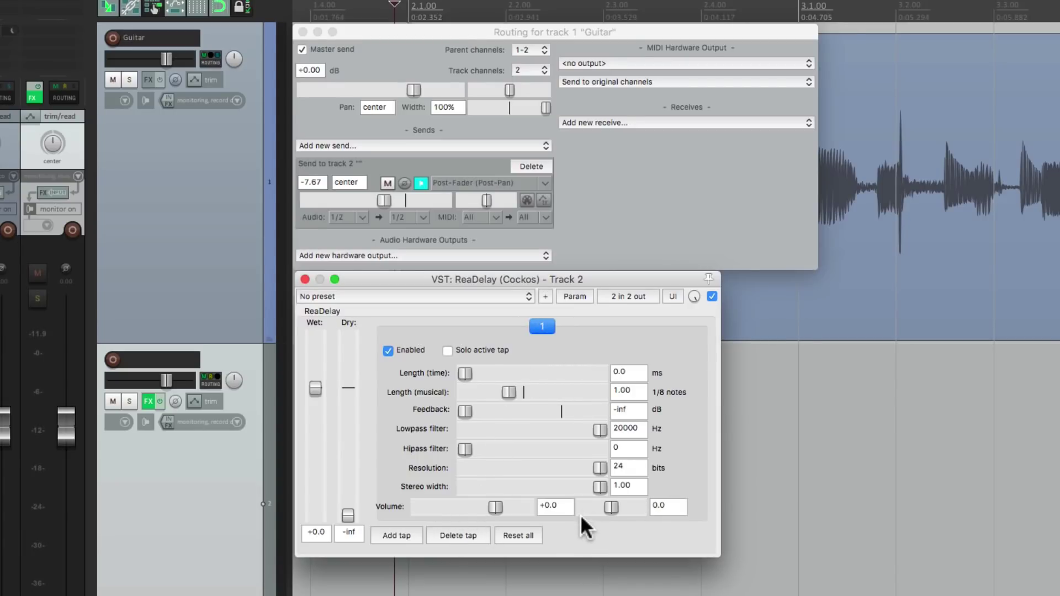
Step: Switch the send to track 2 back to stereo and play the centered single-tap delay
click(423, 177)
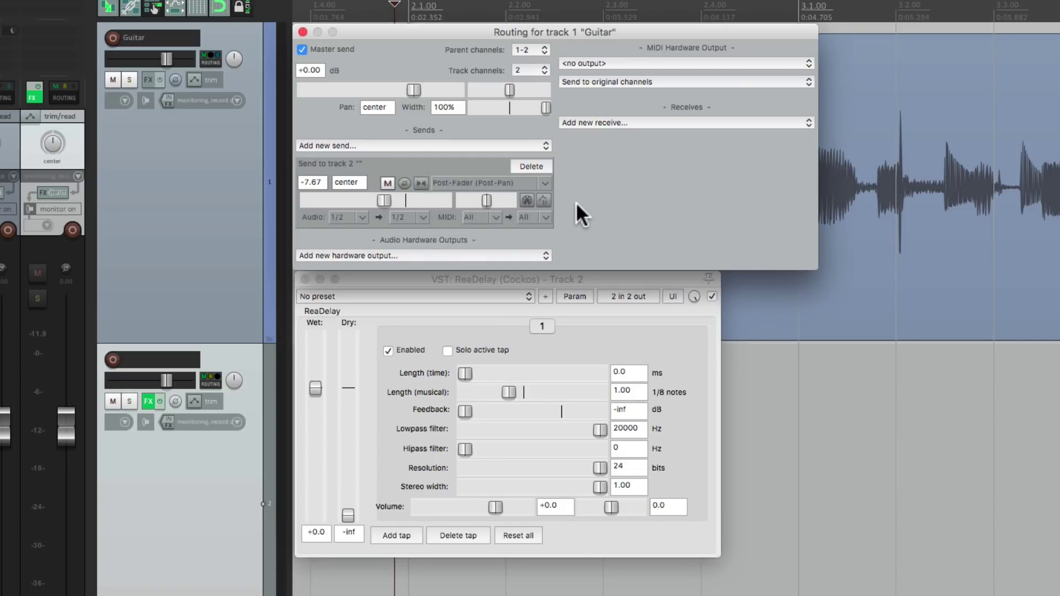
key(space)
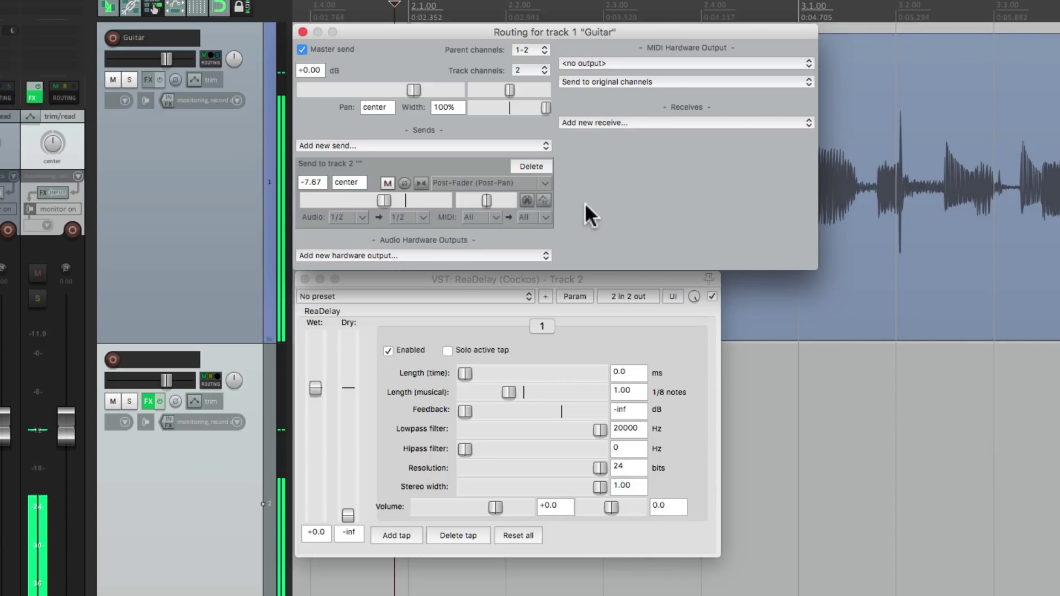
key(space)
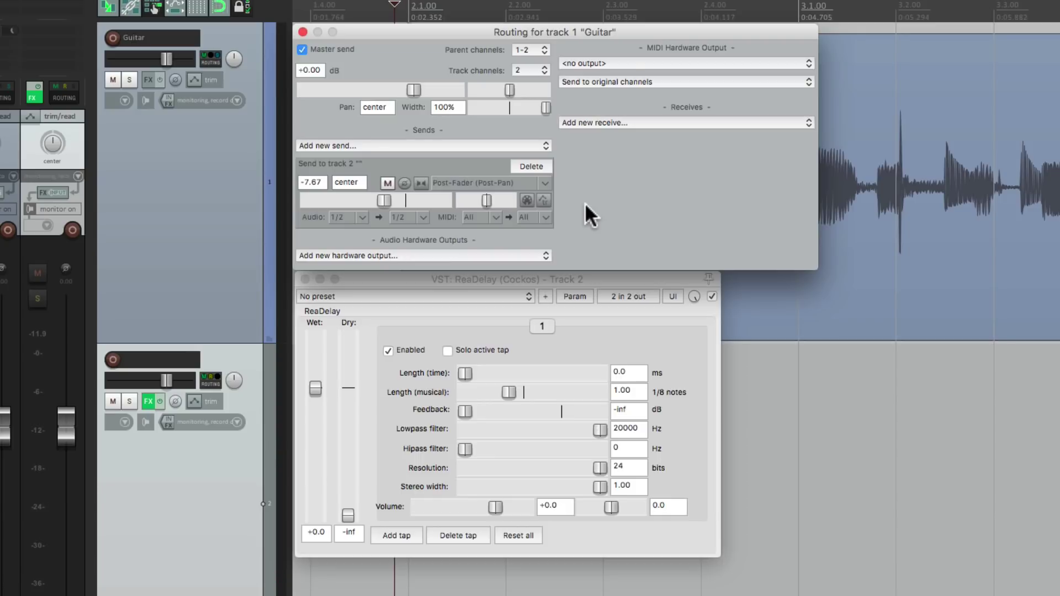
Step: Show the track envelope for the pan of ReaDelay's tap 1
click(611, 508)
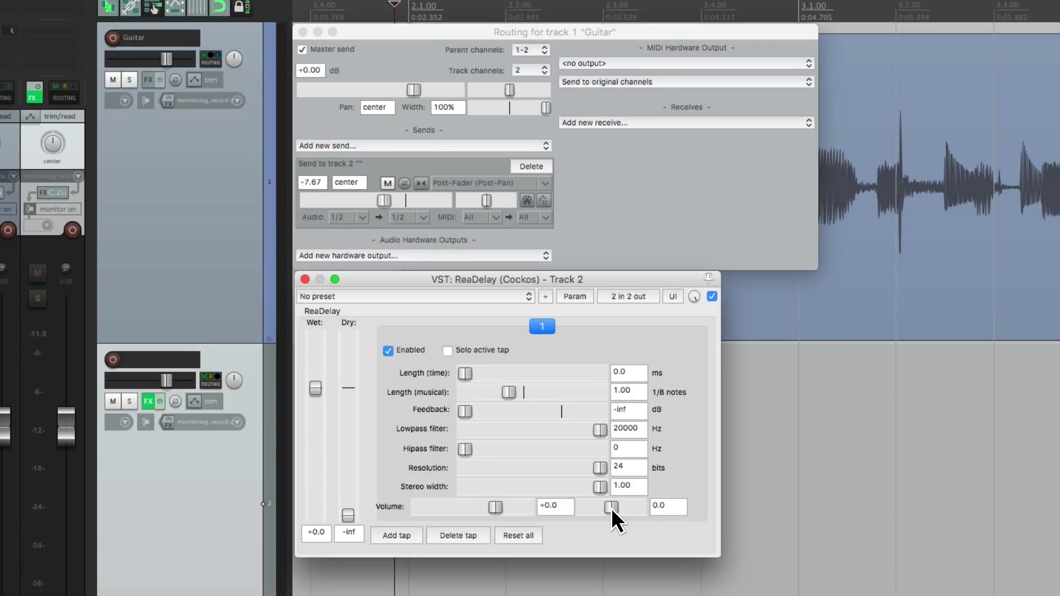
click(575, 294)
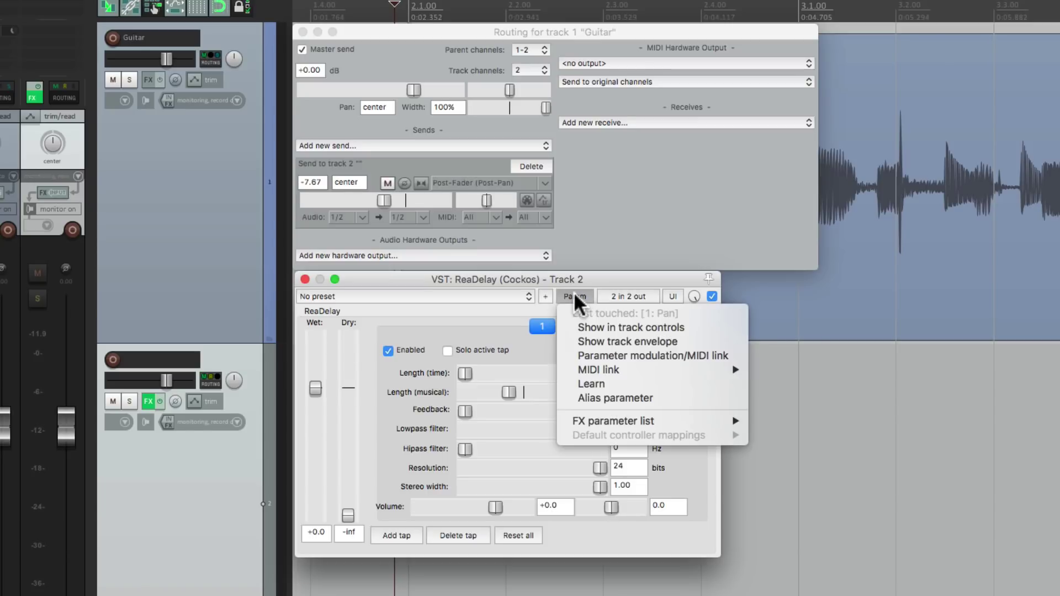
click(571, 339)
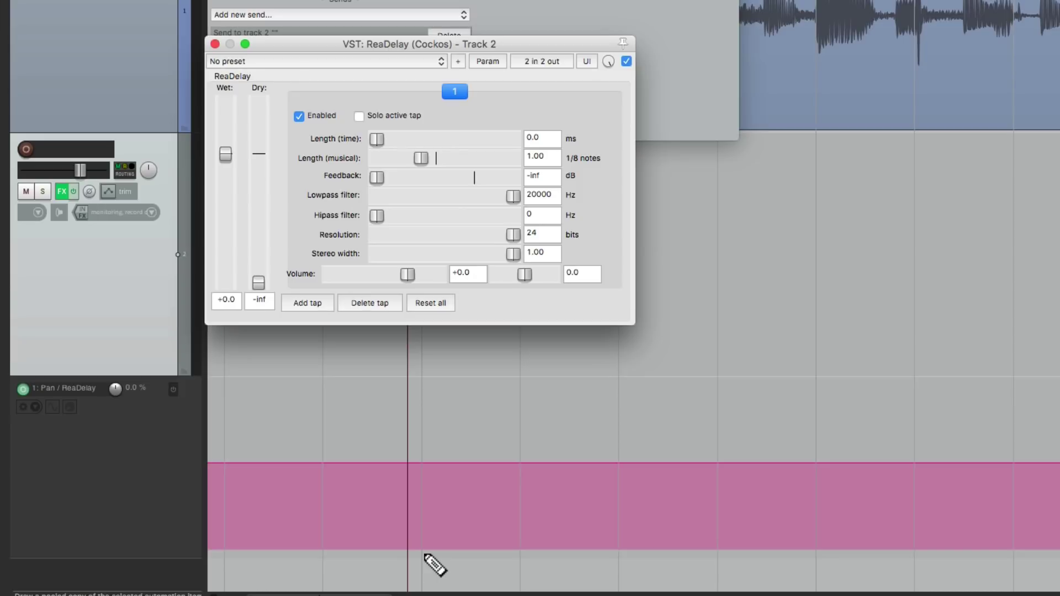
Step: Draw a one-measure automation item at 2.1.00 on the ReaDelay pan envelope and set its LFO shape to Square
drag(425, 555, 816, 544)
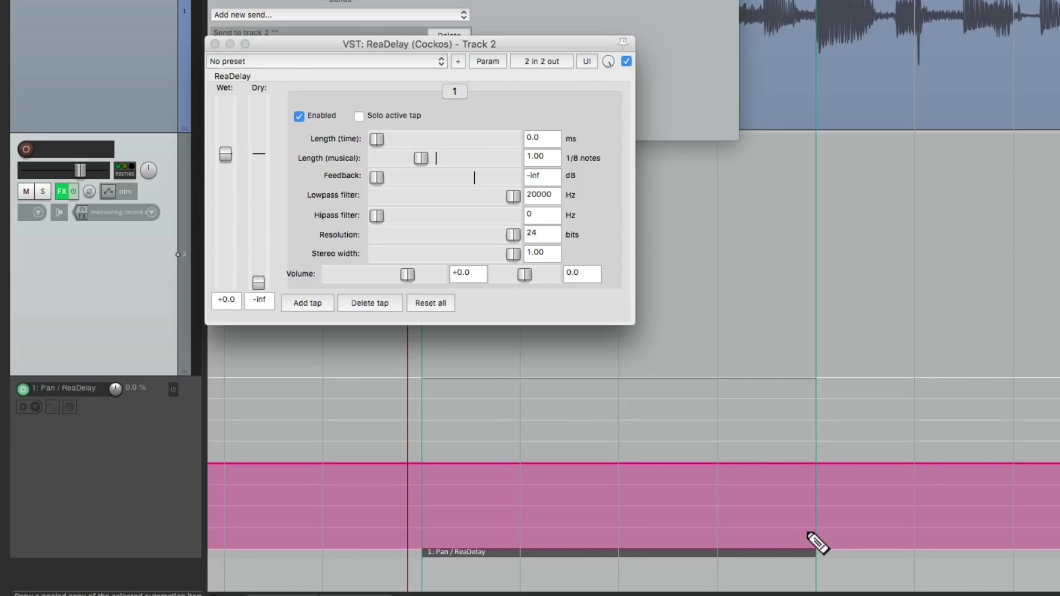
double_click(478, 548)
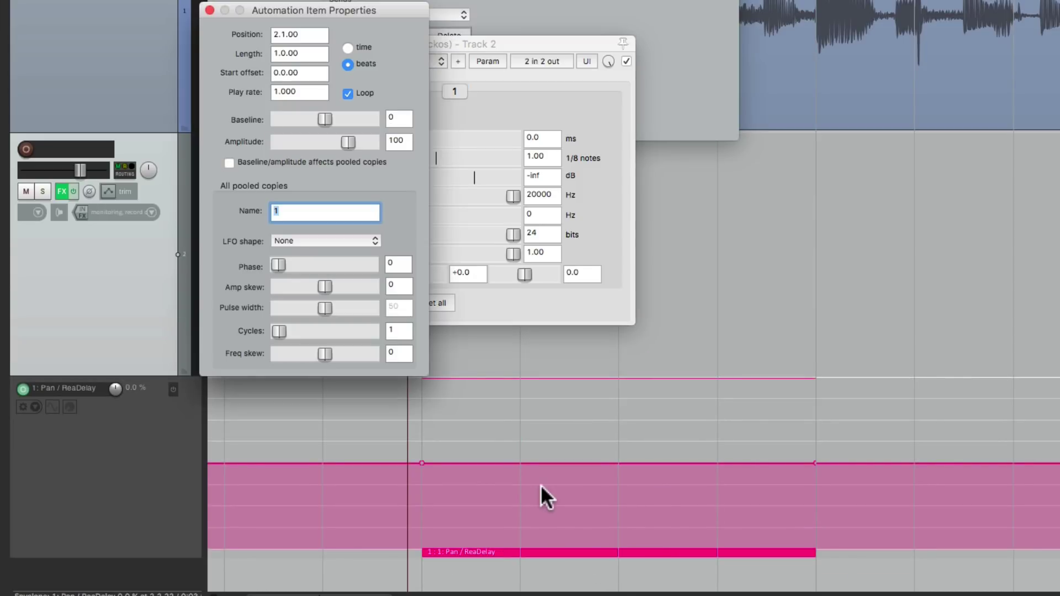
click(320, 237)
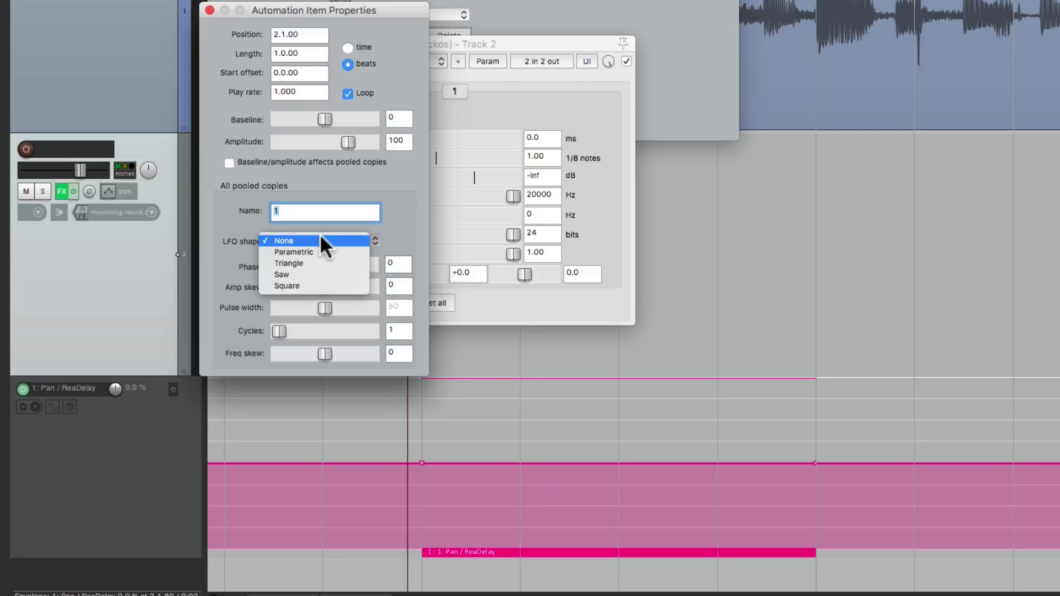
click(311, 286)
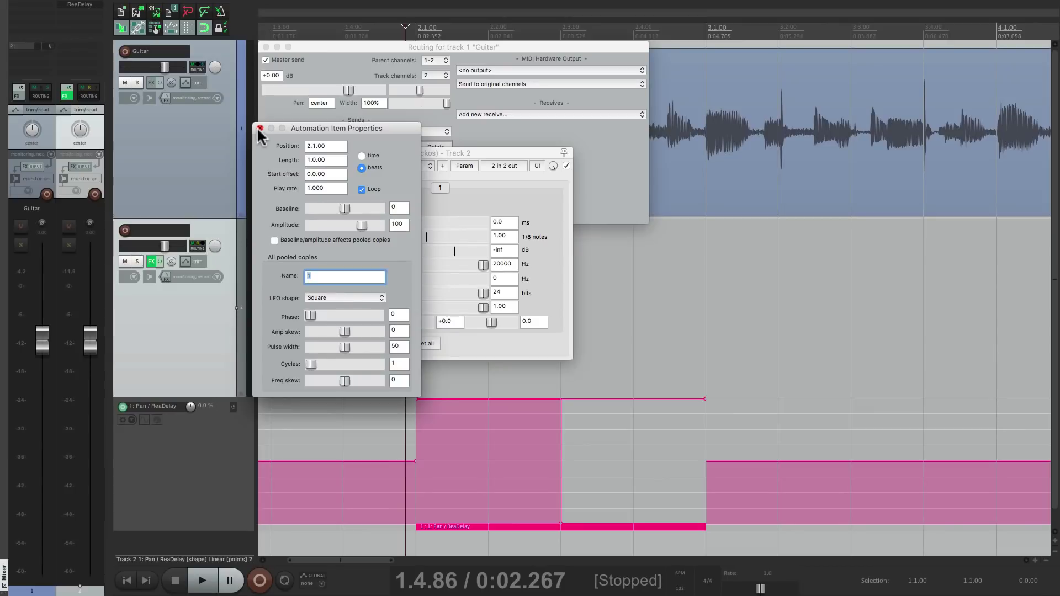
click(209, 10)
Step: Extend the looping pan automation item to about 7.3.00 and play the auto-panned delay with Guitar centered
drag(702, 525, 1053, 450)
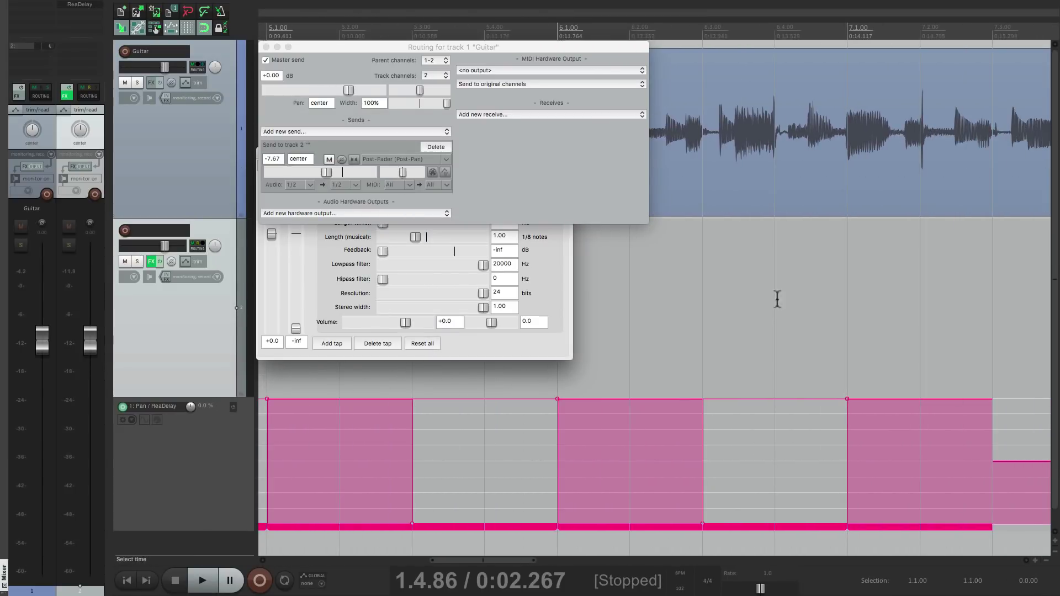
scroll(605, 294, left, 8)
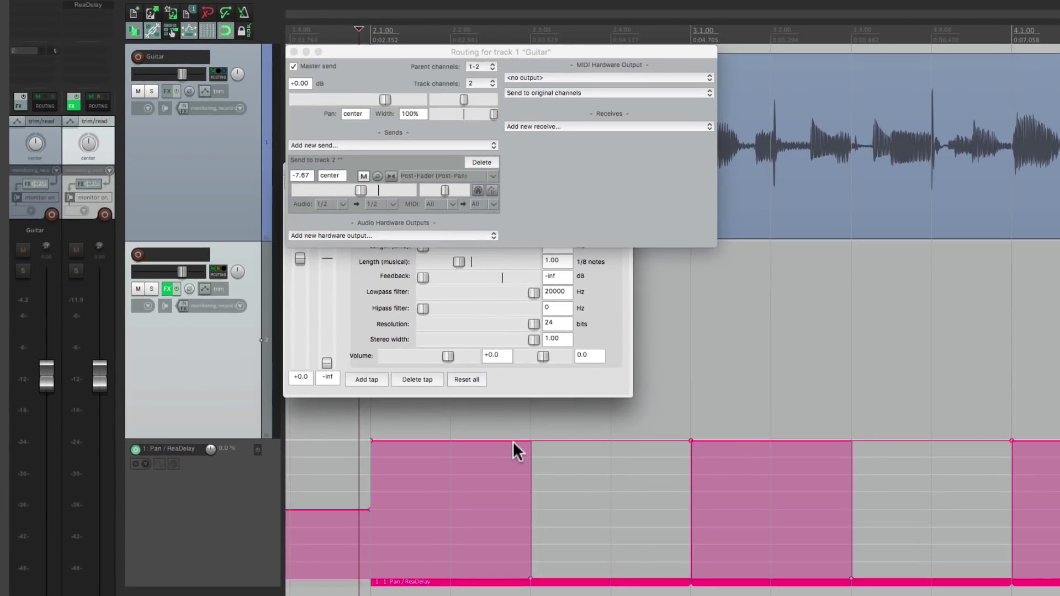
click(531, 383)
key(space)
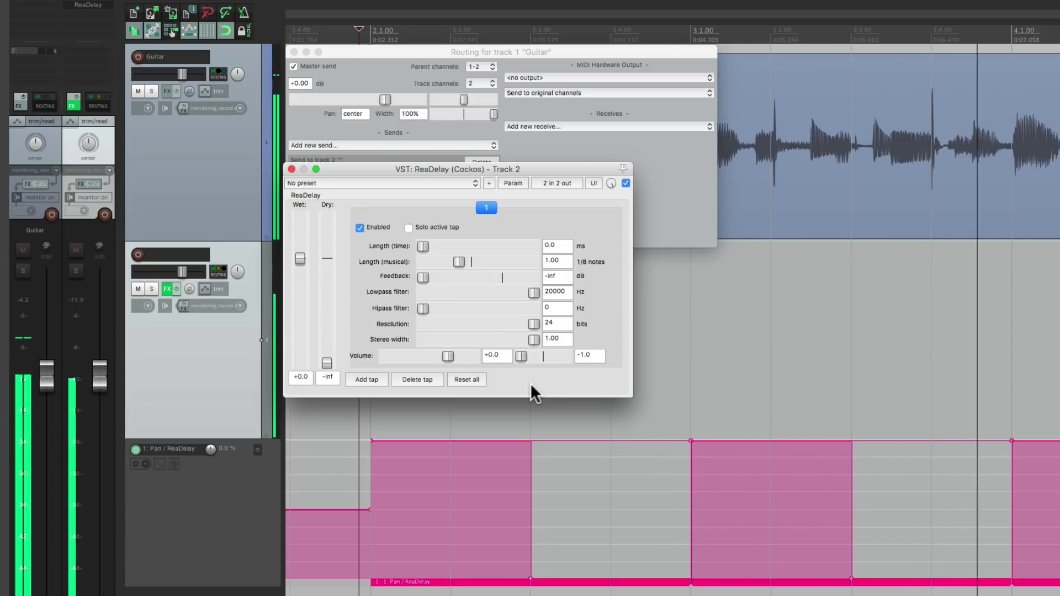
key(space)
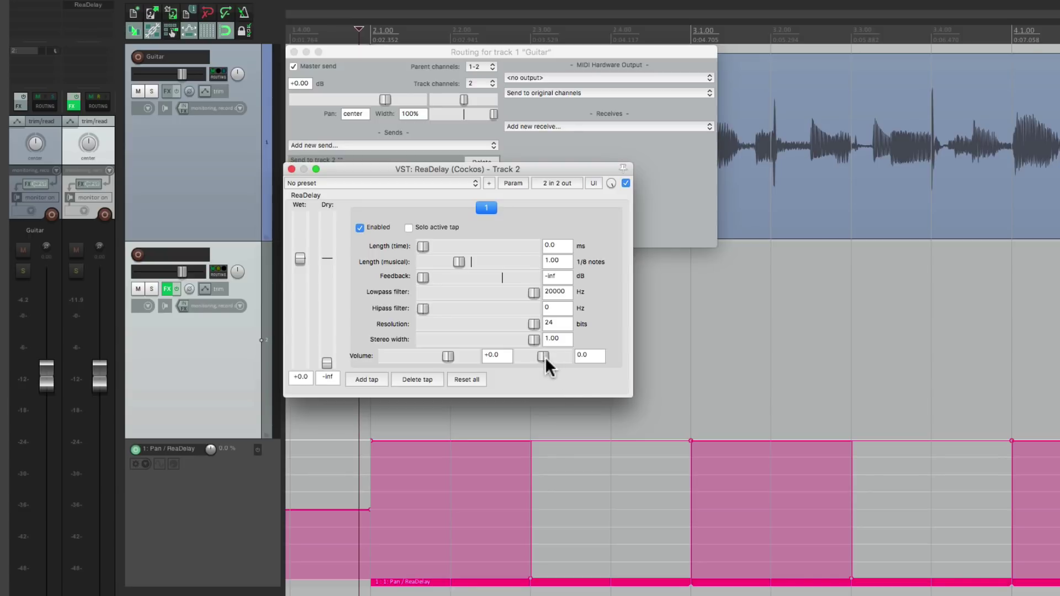
key(space)
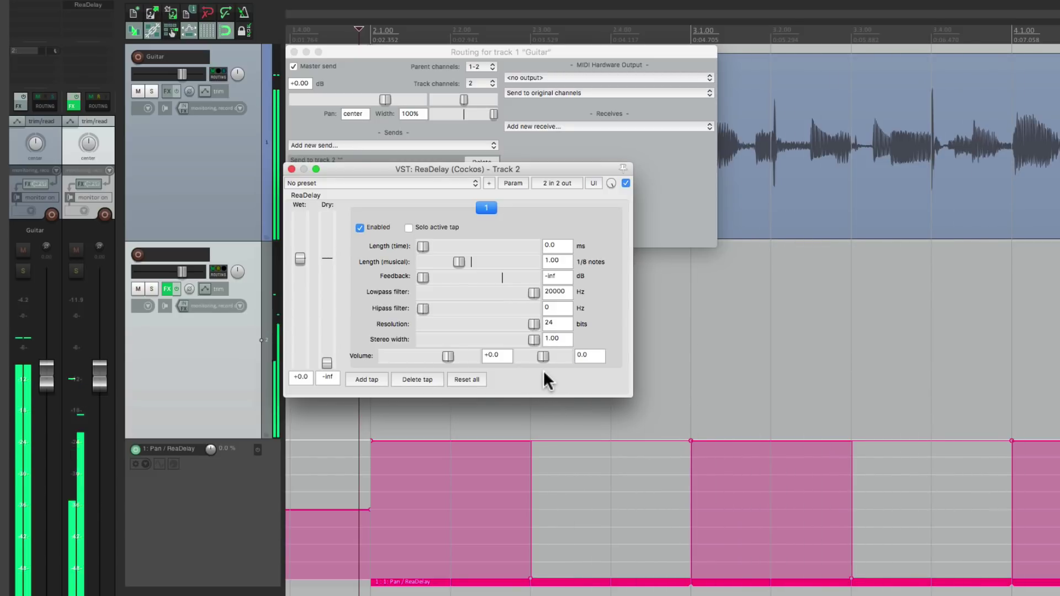
key(space)
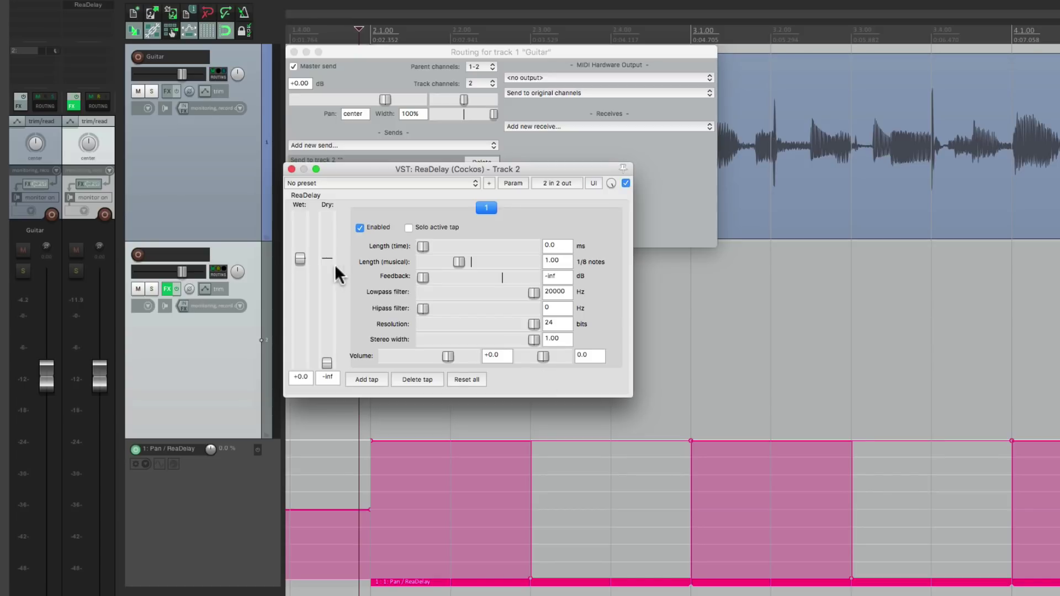
Step: Pan Guitar 100% left and play it through the stereo send into the auto-panned delay
drag(35, 144, 35, 187)
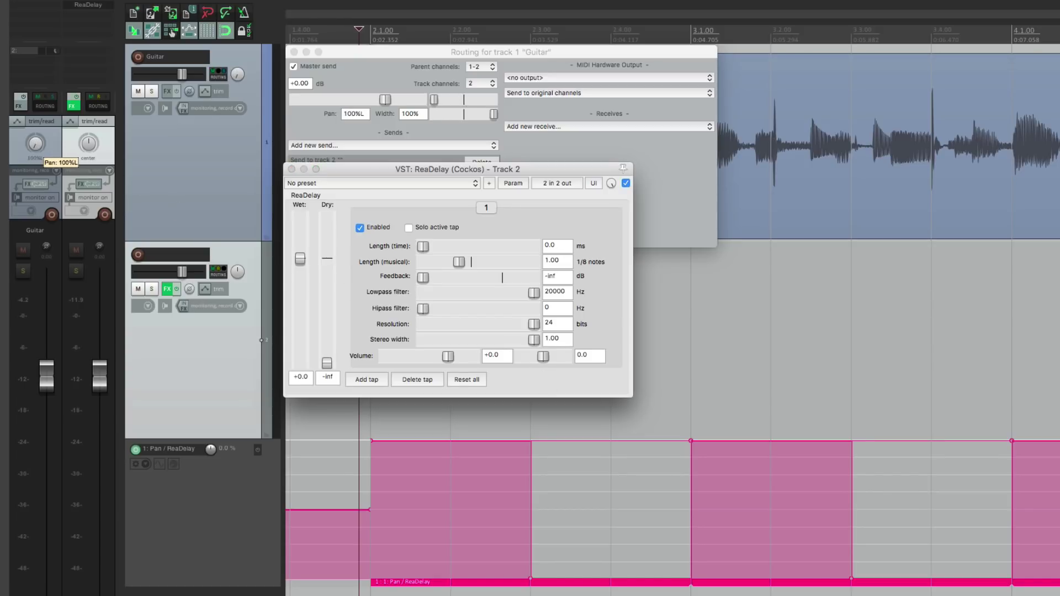
key(space)
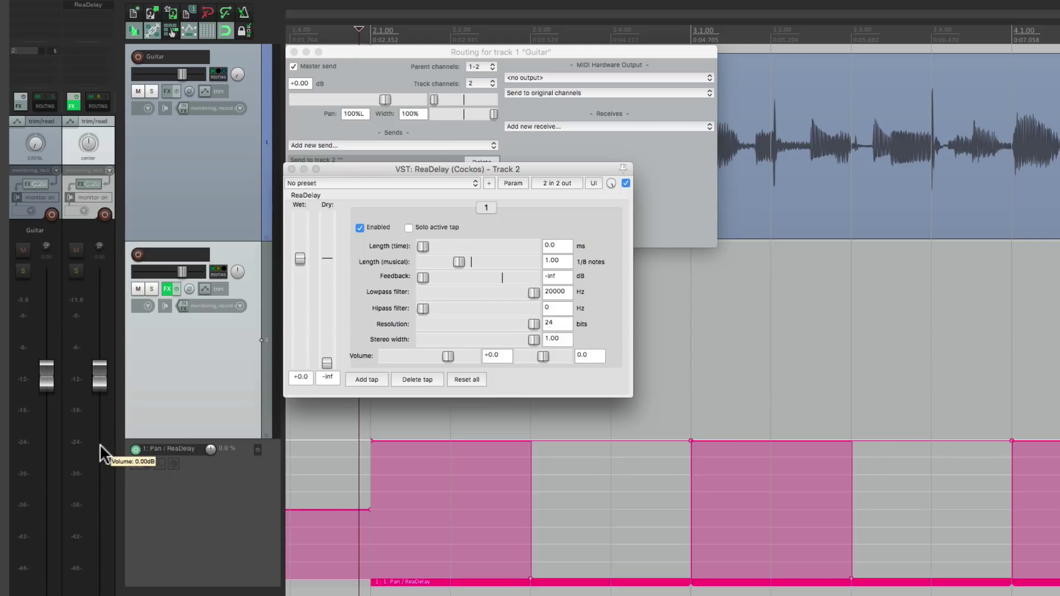
Step: Play Guitar panned left through the stereo send into the auto-panned delay, and repeat the playback with Guitar panned 100% right
key(space)
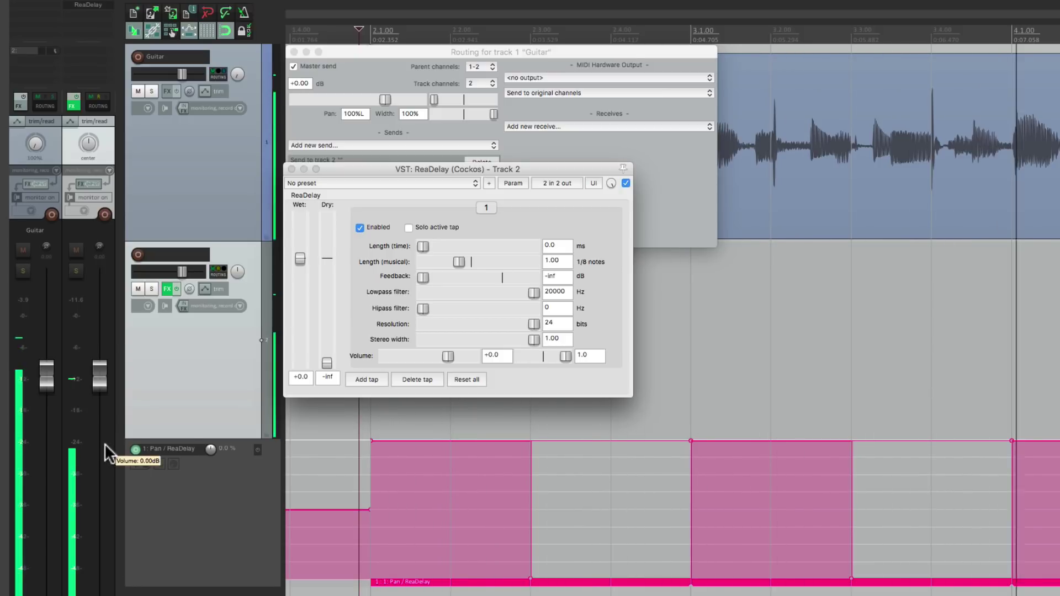
key(space)
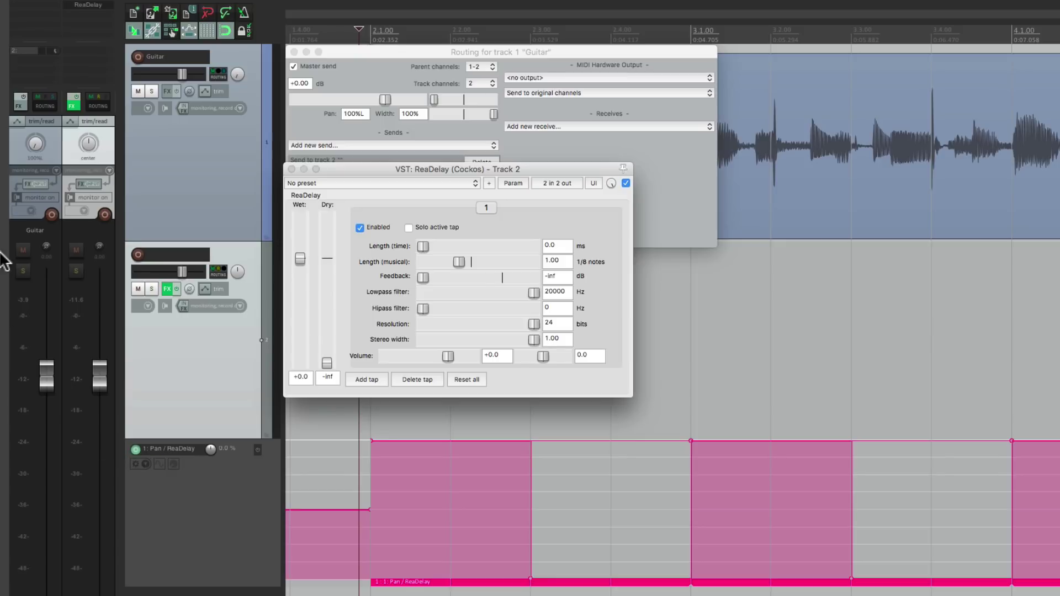
drag(35, 144, 35, 113)
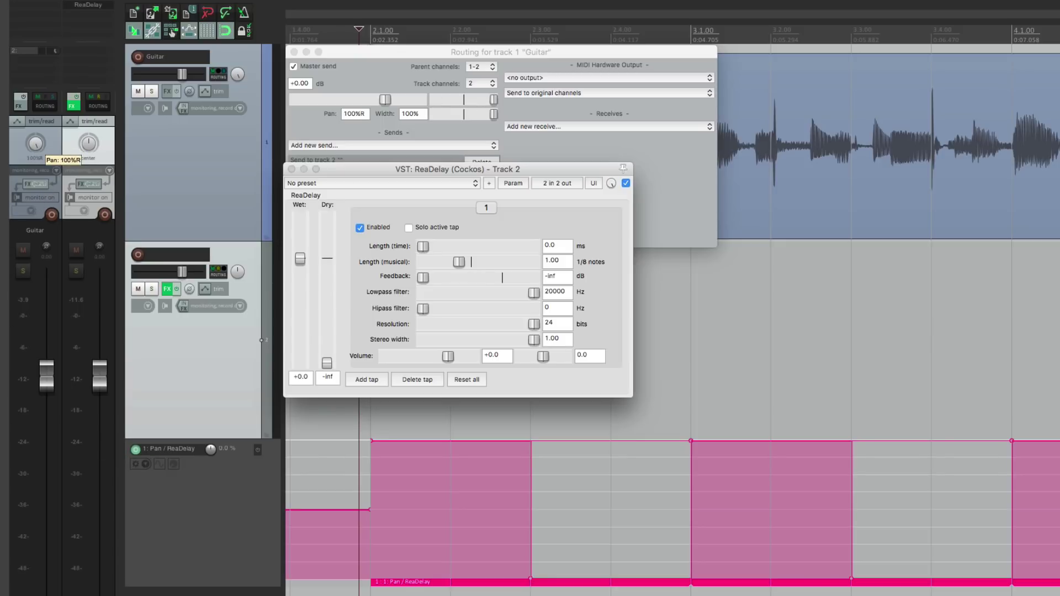
key(space)
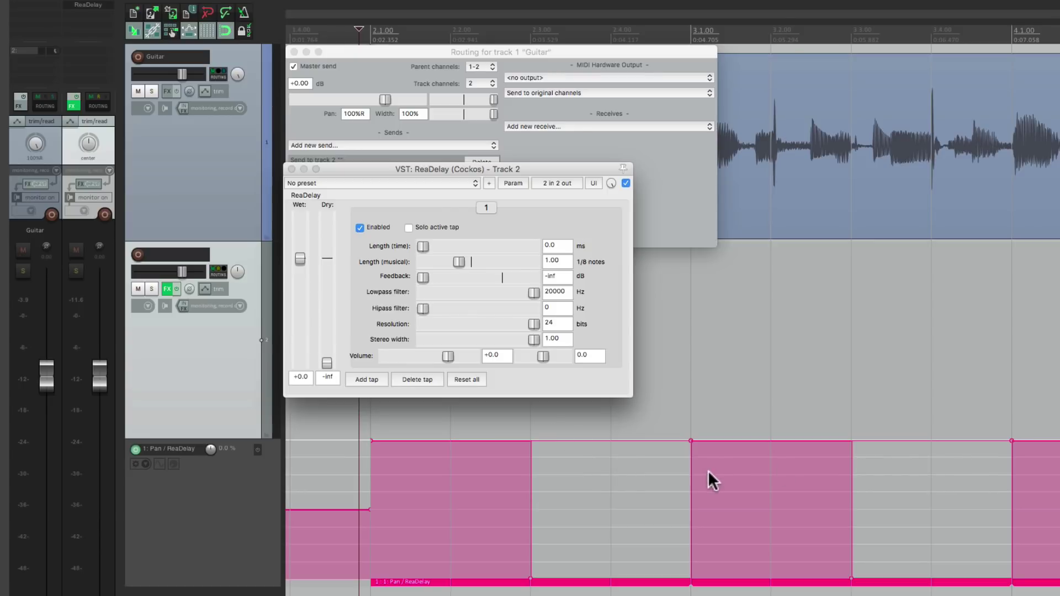
Step: Switch Guitar's send to track 2 to mono and play the right-panned Guitar into the auto-panned delay
drag(392, 168, 393, 248)
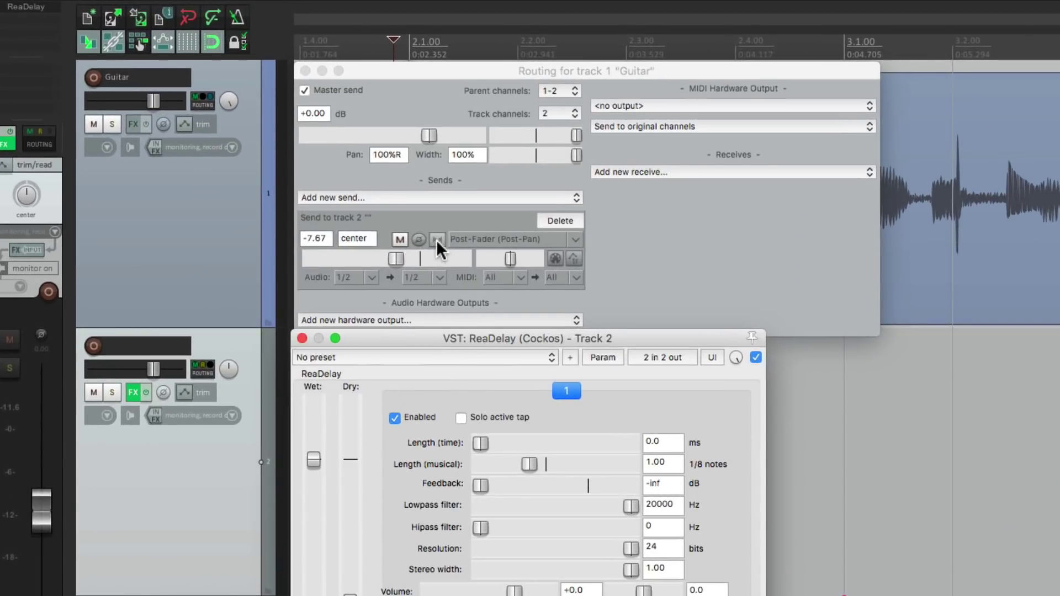
click(436, 239)
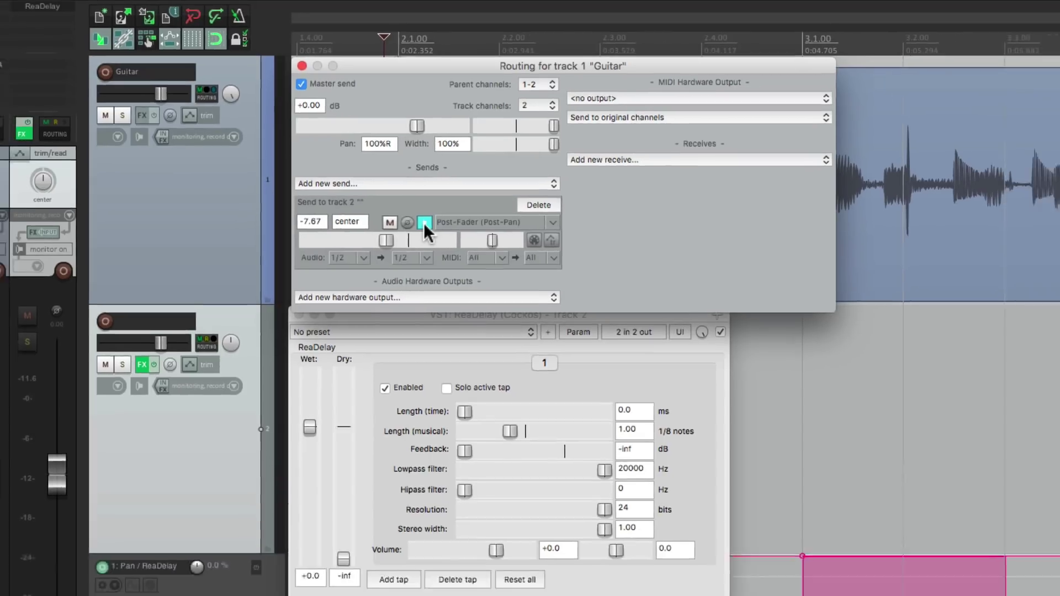
key(space)
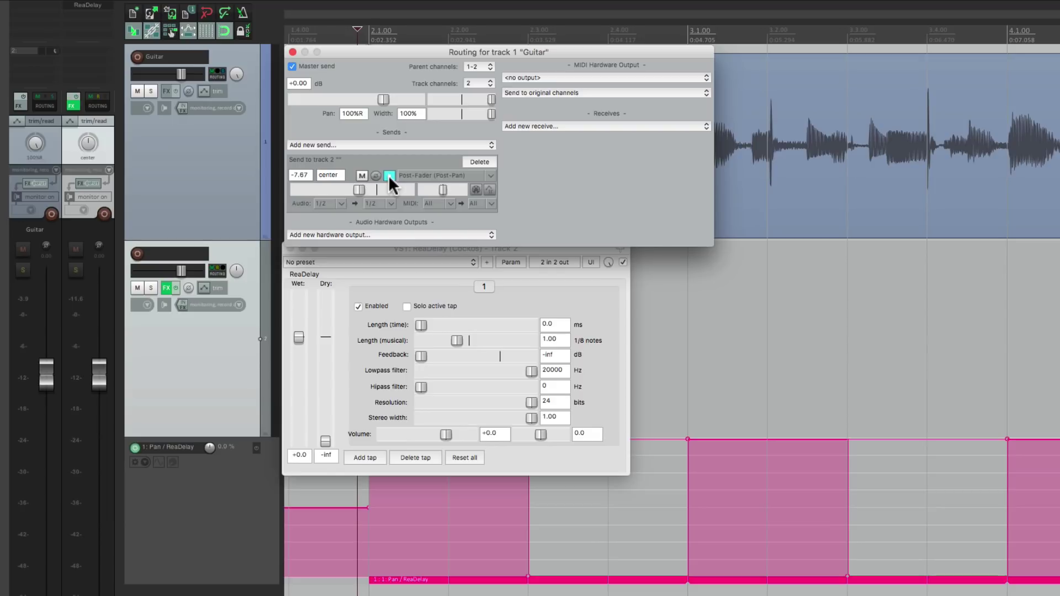
Step: Play Guitar panned 100% left through the mono send into the auto-panned delay, and switch the send back to stereo
mouse_move(36, 146)
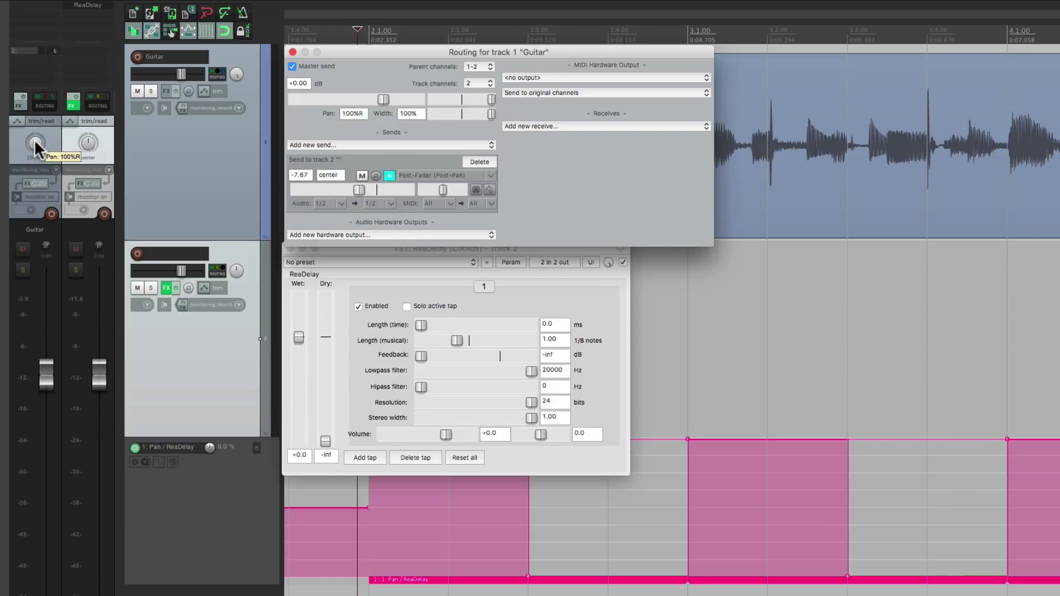
drag(36, 147, 36, 188)
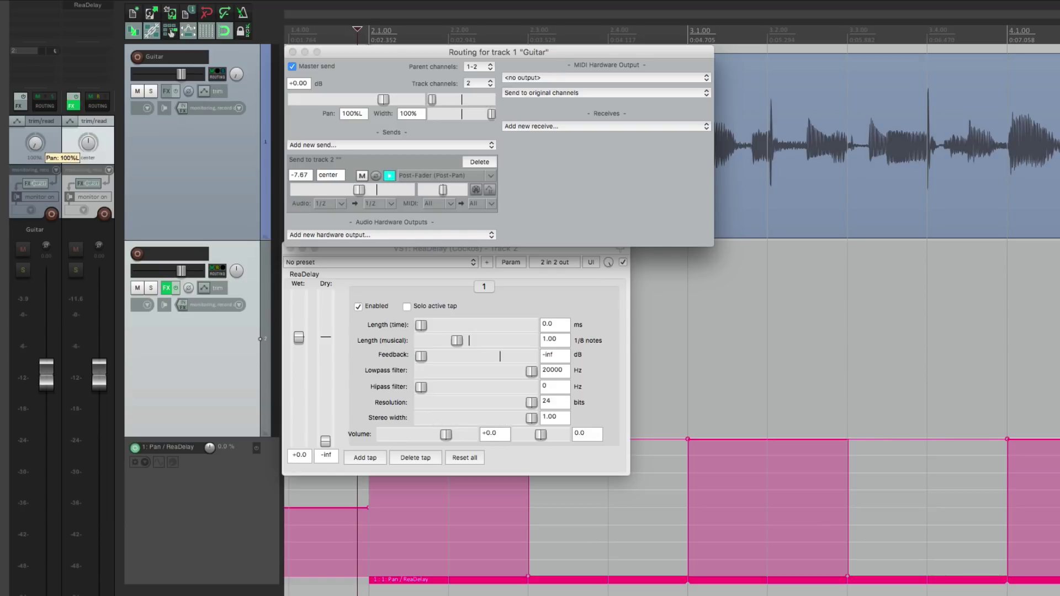
key(space)
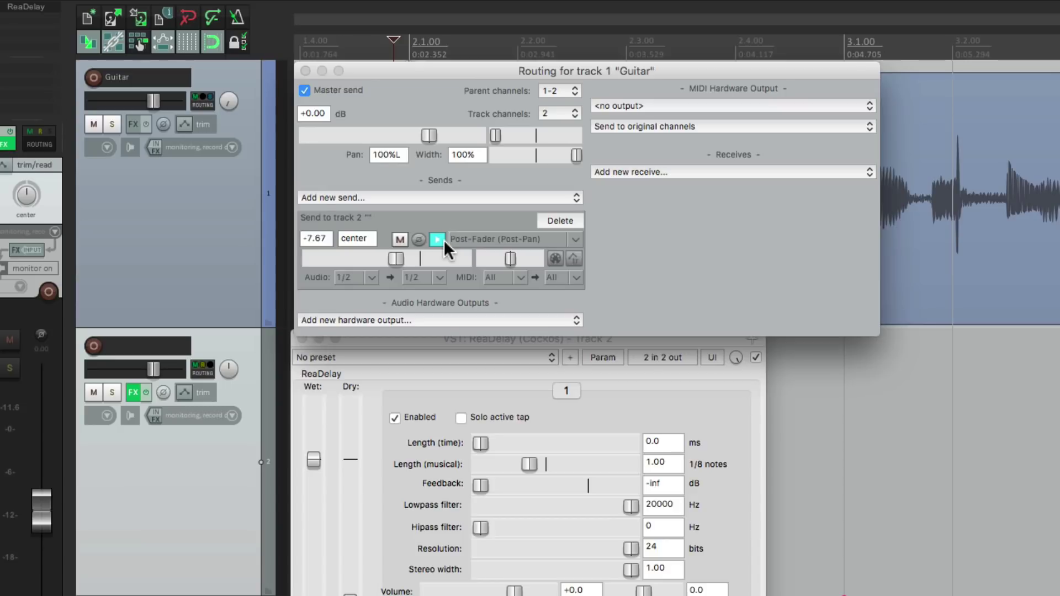
click(435, 241)
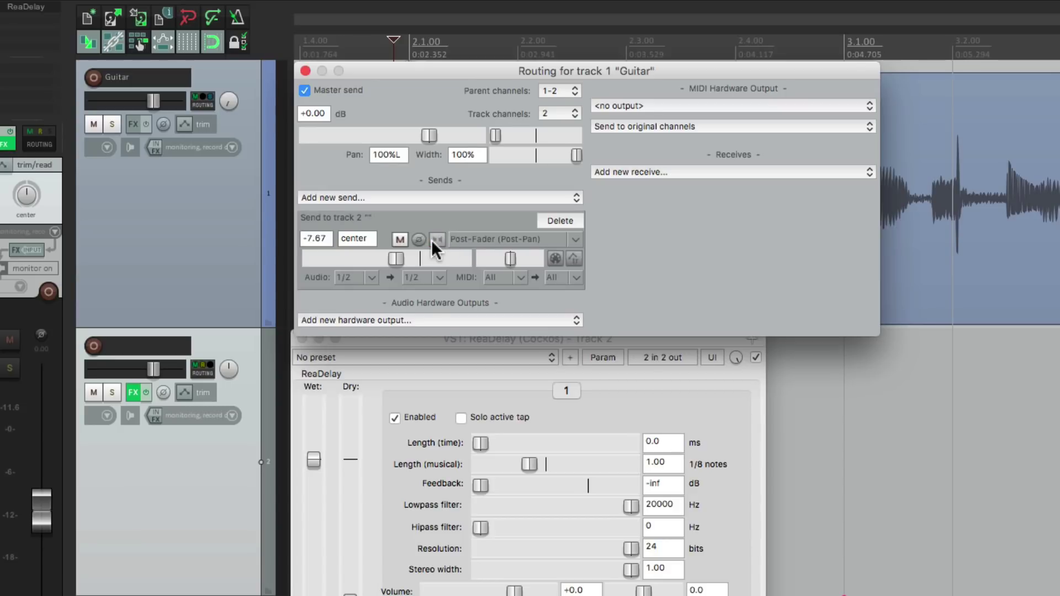